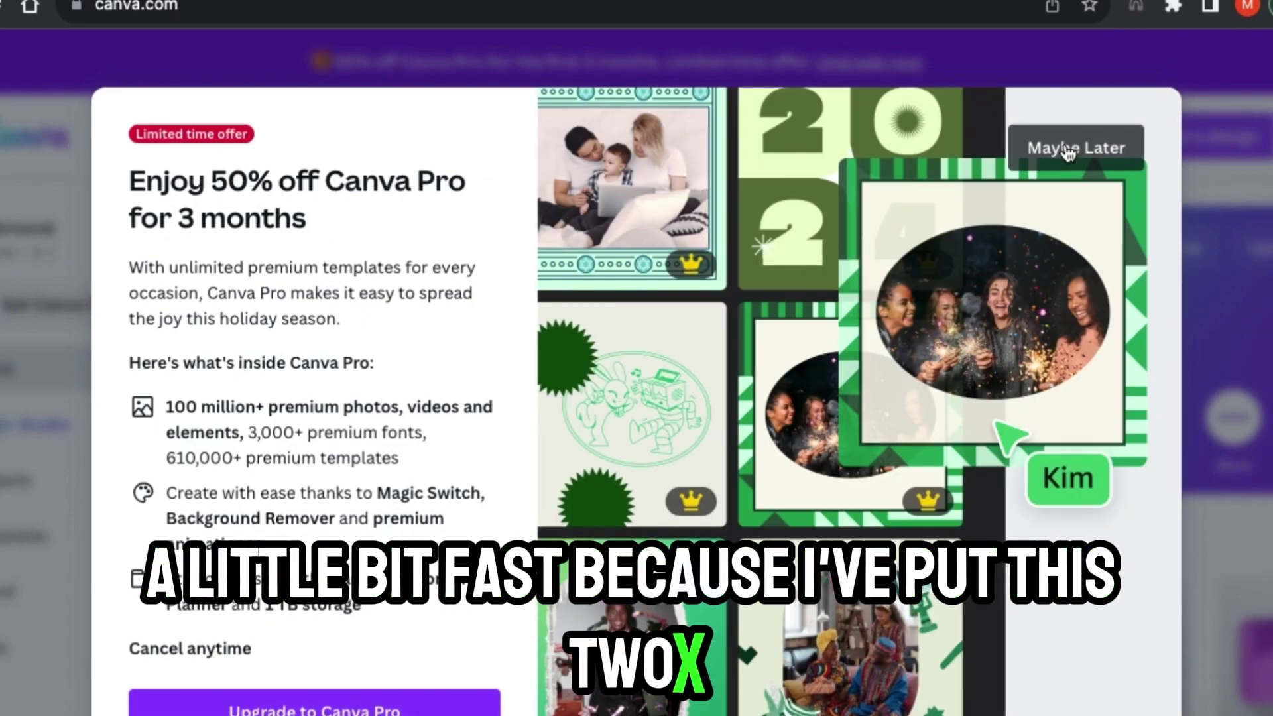
Decline the Canva Pro discount offer and opt in to receiving Canva's recommendations and updates
{"action": "left_click", "coordinate": [1067, 151]}
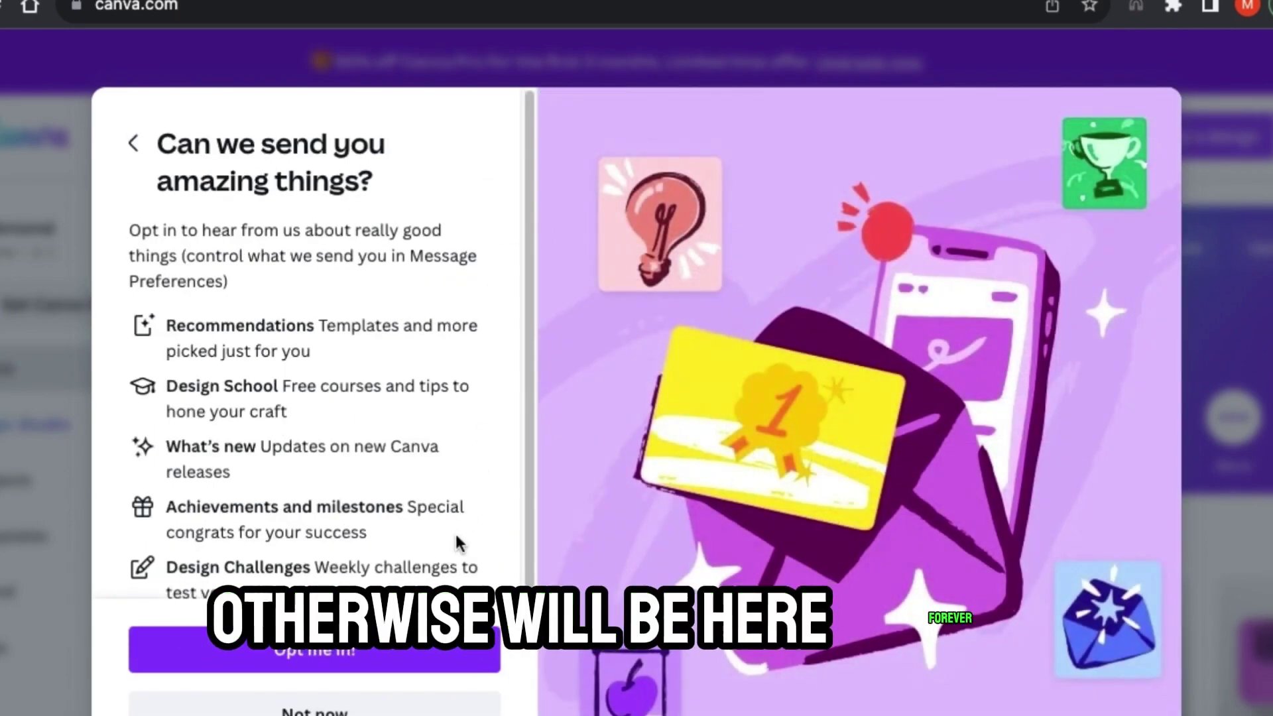
{"action": "left_click", "coordinate": [398, 653]}
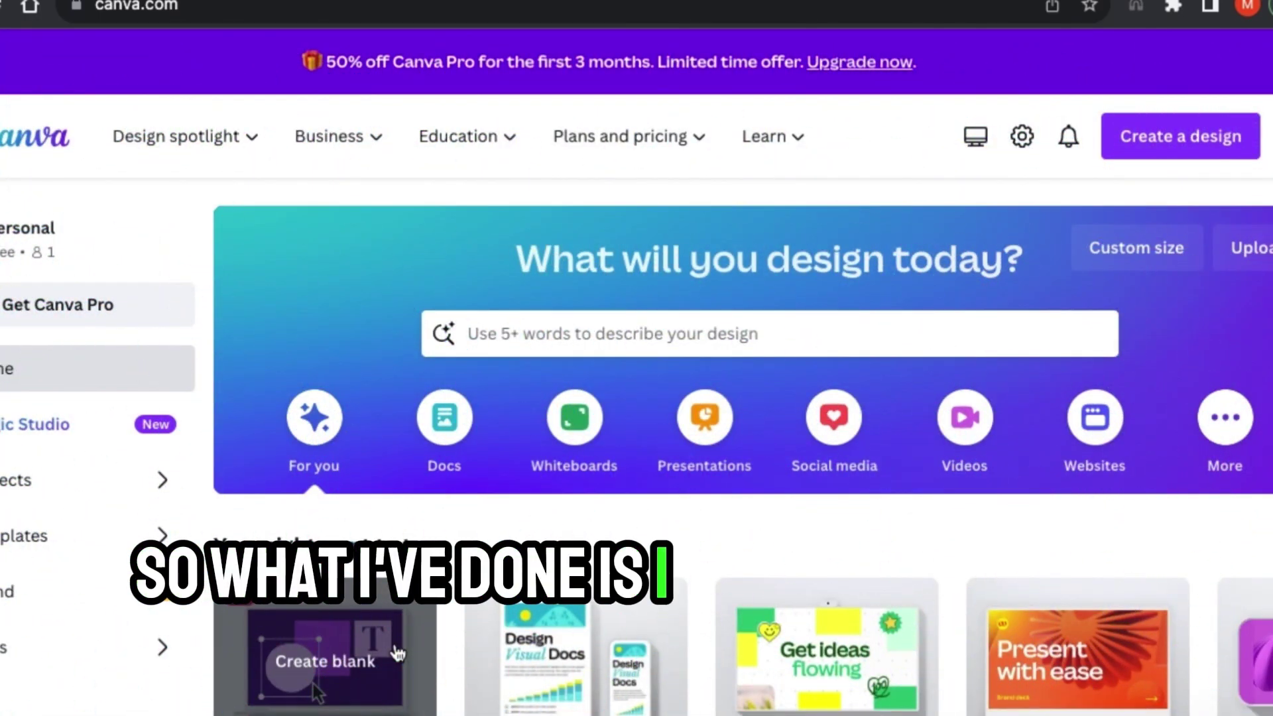
Search the template library for "website", choose the Websites category and look through its templates
{"action": "left_click", "coordinate": [156, 534]}
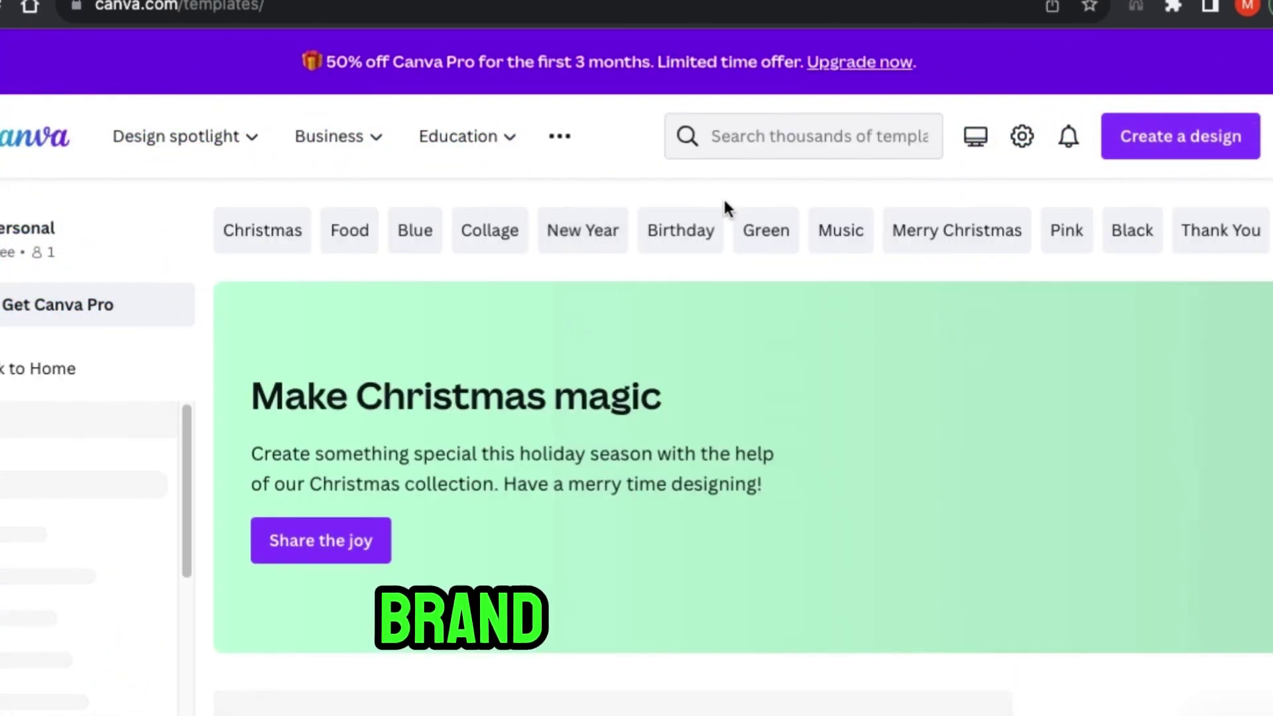
{"action": "left_click", "coordinate": [807, 141]}
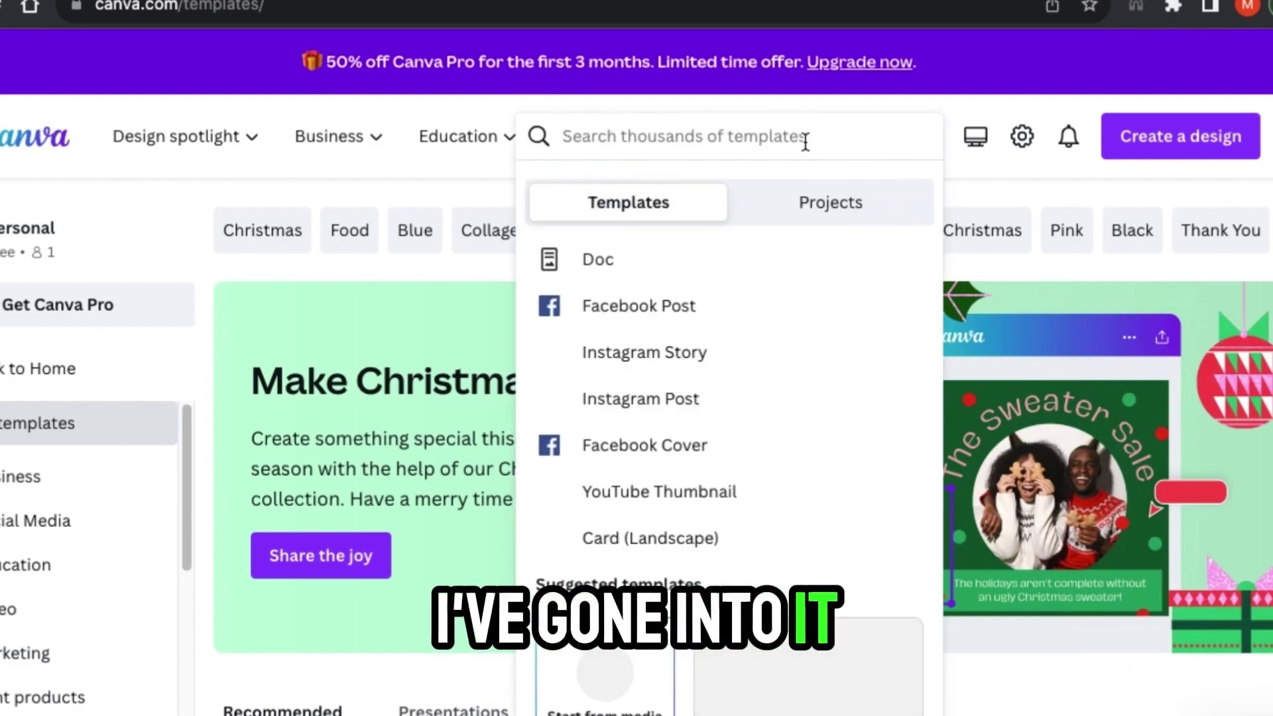
{"action": "type", "text": "website"}
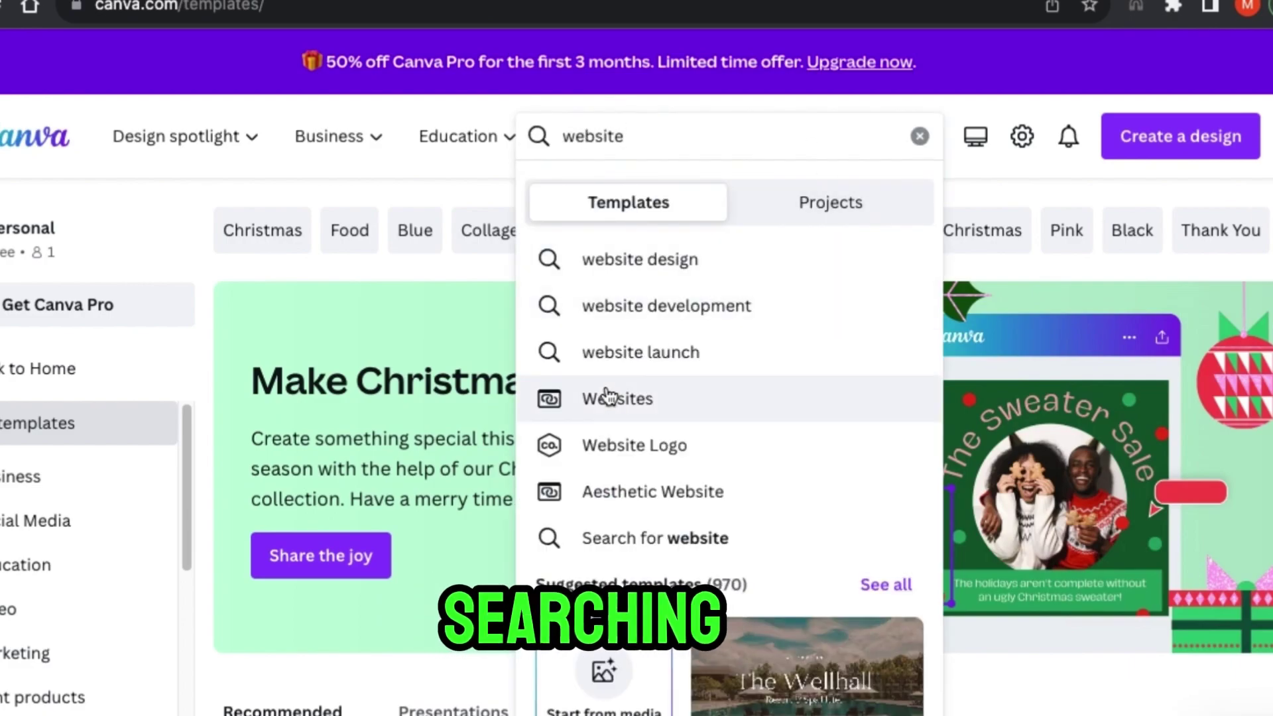
{"action": "left_click", "coordinate": [606, 398]}
{"action": "scroll", "coordinate": [610, 396], "scroll_direction": "down", "scroll_amount": 4}
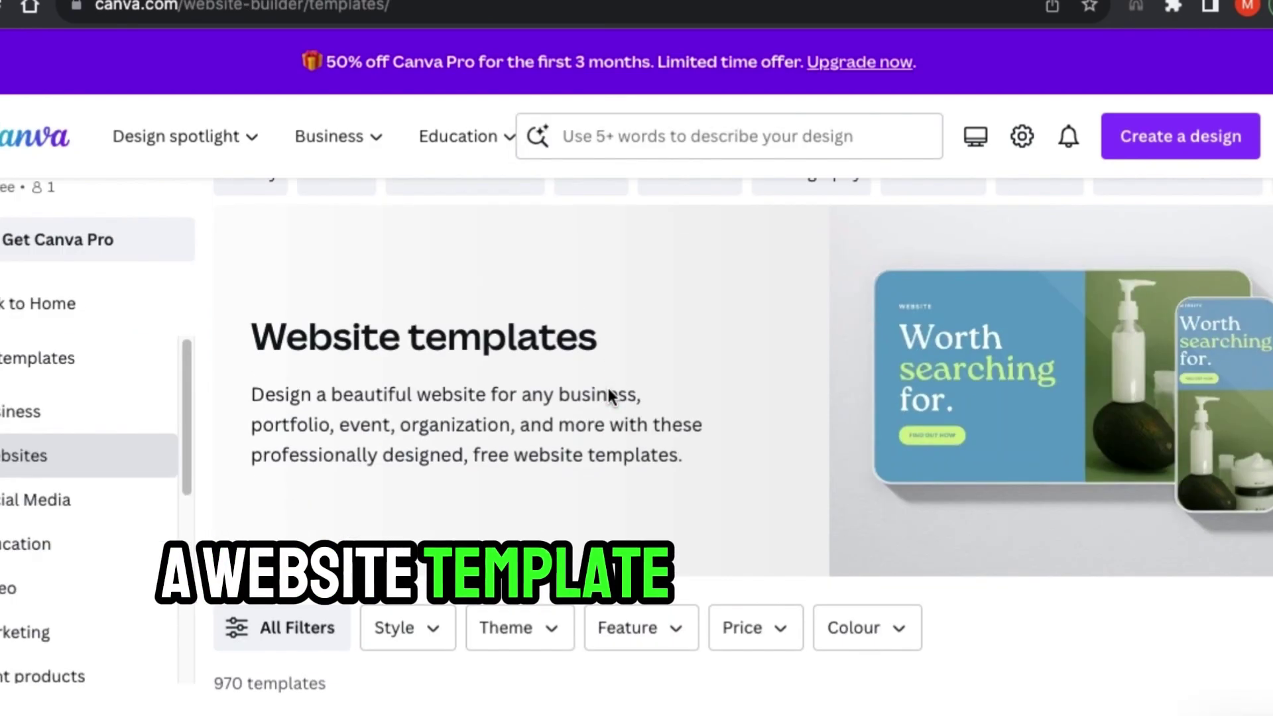
{"action": "scroll", "coordinate": [610, 396], "scroll_direction": "up", "scroll_amount": 1}
{"action": "scroll", "coordinate": [610, 396], "scroll_direction": "down", "scroll_amount": 7}
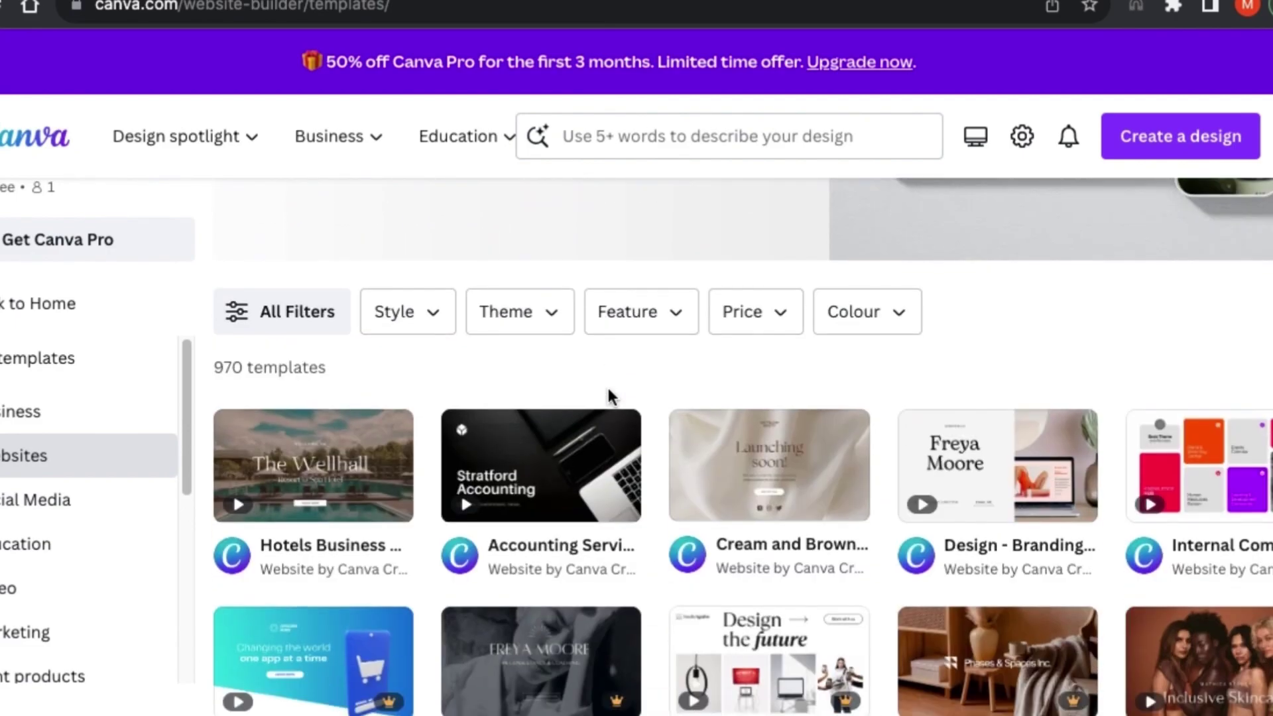
{"action": "scroll", "coordinate": [607, 388], "scroll_direction": "down", "scroll_amount": 2}
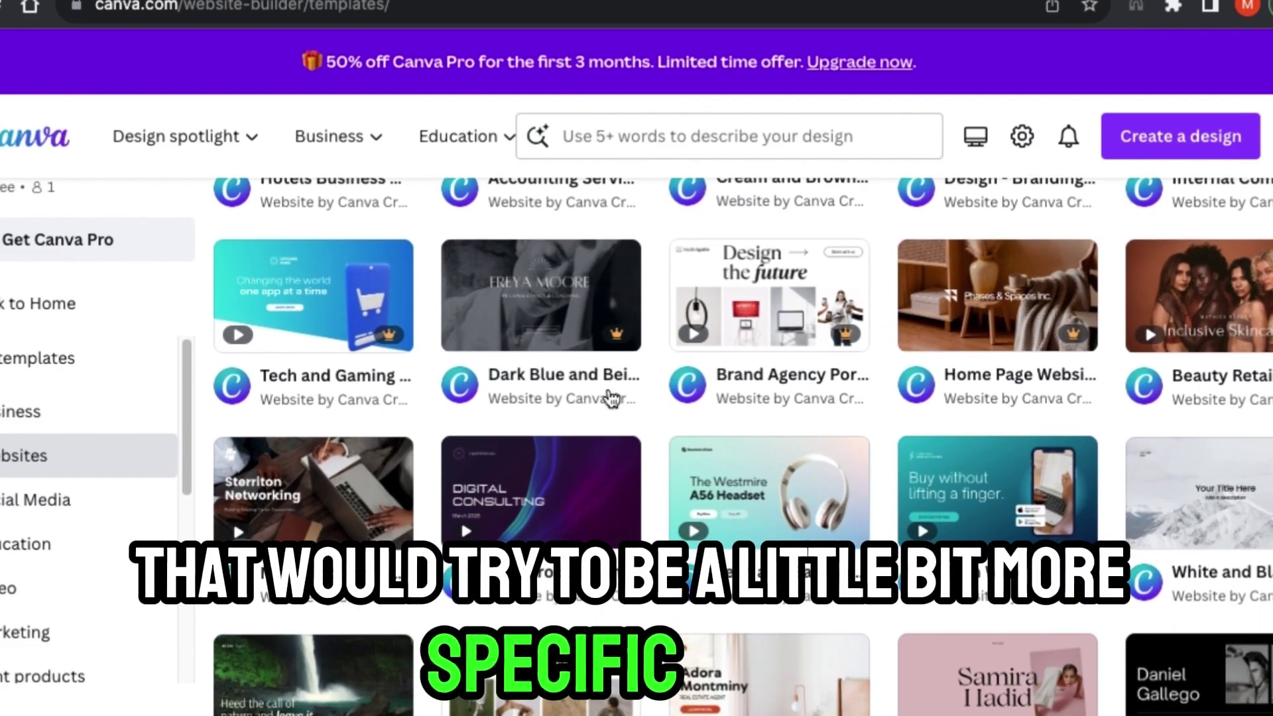
{"action": "left_click", "coordinate": [1178, 133]}
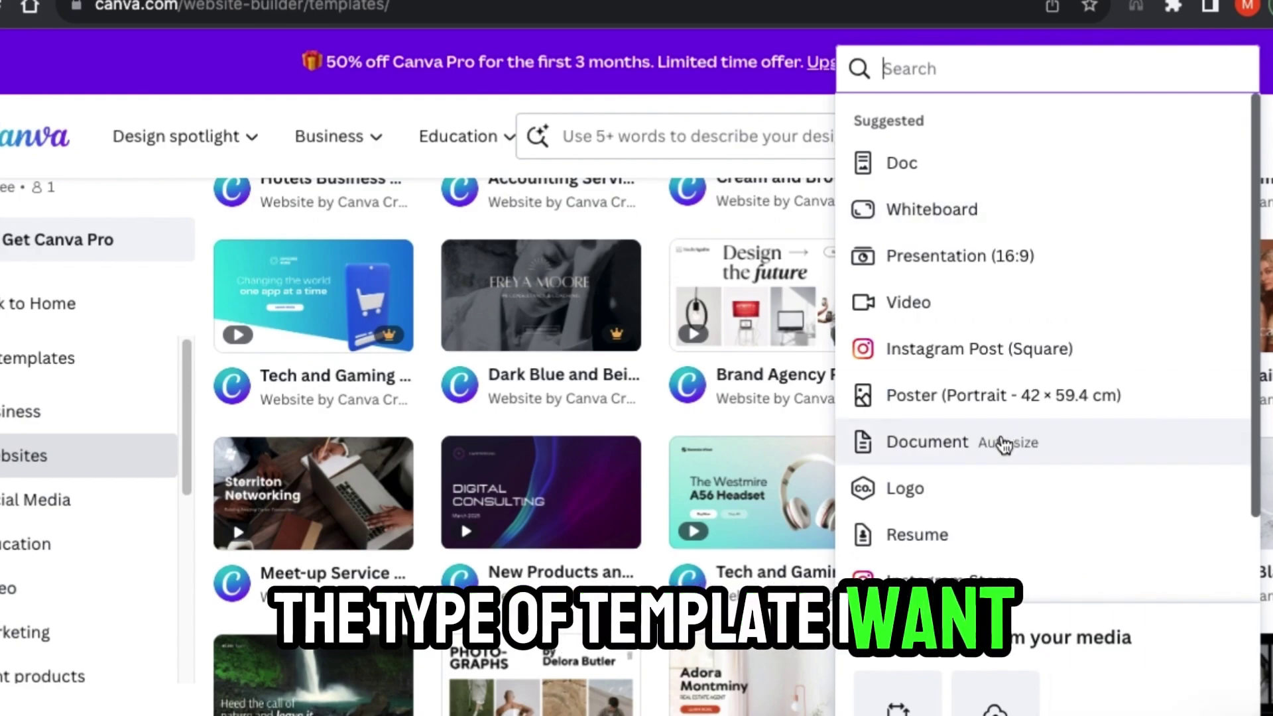
{"action": "scroll", "coordinate": [987, 330], "scroll_direction": "up", "scroll_amount": 2}
{"action": "scroll", "coordinate": [996, 478], "scroll_direction": "down", "scroll_amount": 2}
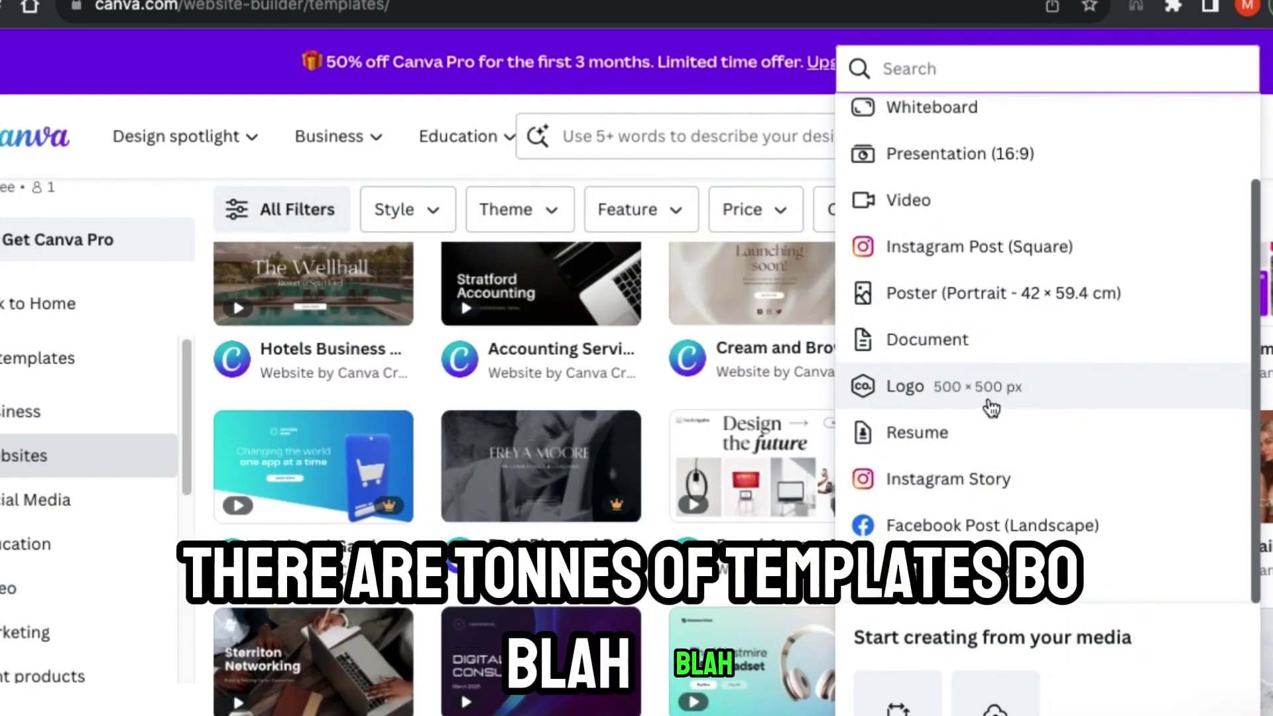
{"action": "scroll", "coordinate": [988, 405], "scroll_direction": "up", "scroll_amount": 2}
{"action": "left_click", "coordinate": [540, 297]}
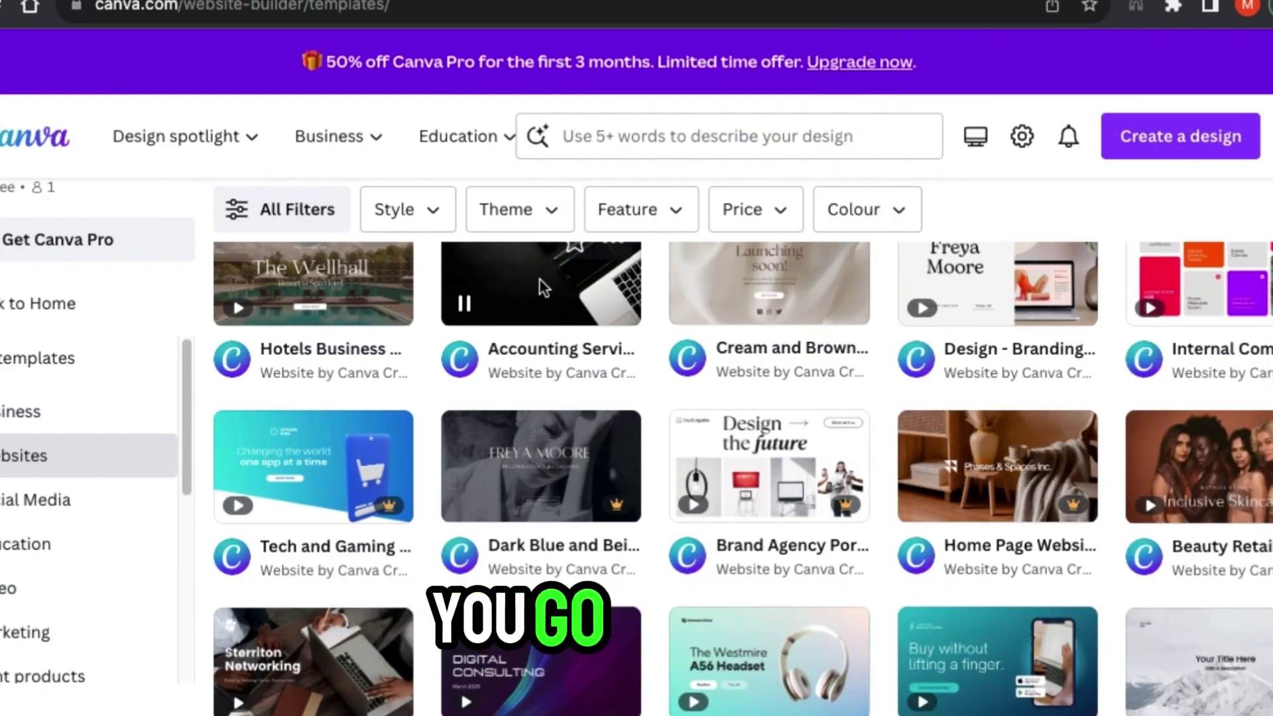
Create a new blank design of type Website, found by searching for "website", and skip the editor tour
{"action": "scroll", "coordinate": [539, 279], "scroll_direction": "down", "scroll_amount": 1}
{"action": "scroll", "coordinate": [539, 278], "scroll_direction": "down", "scroll_amount": 6}
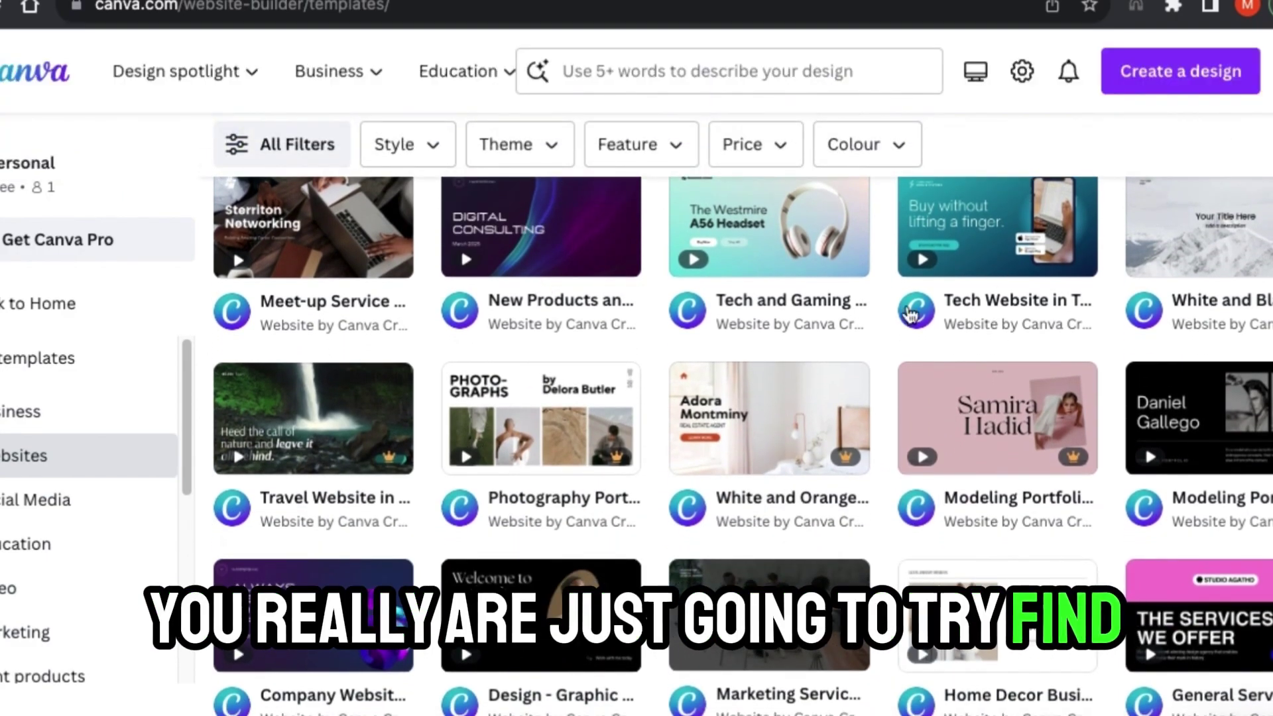
{"action": "left_click", "coordinate": [1165, 82]}
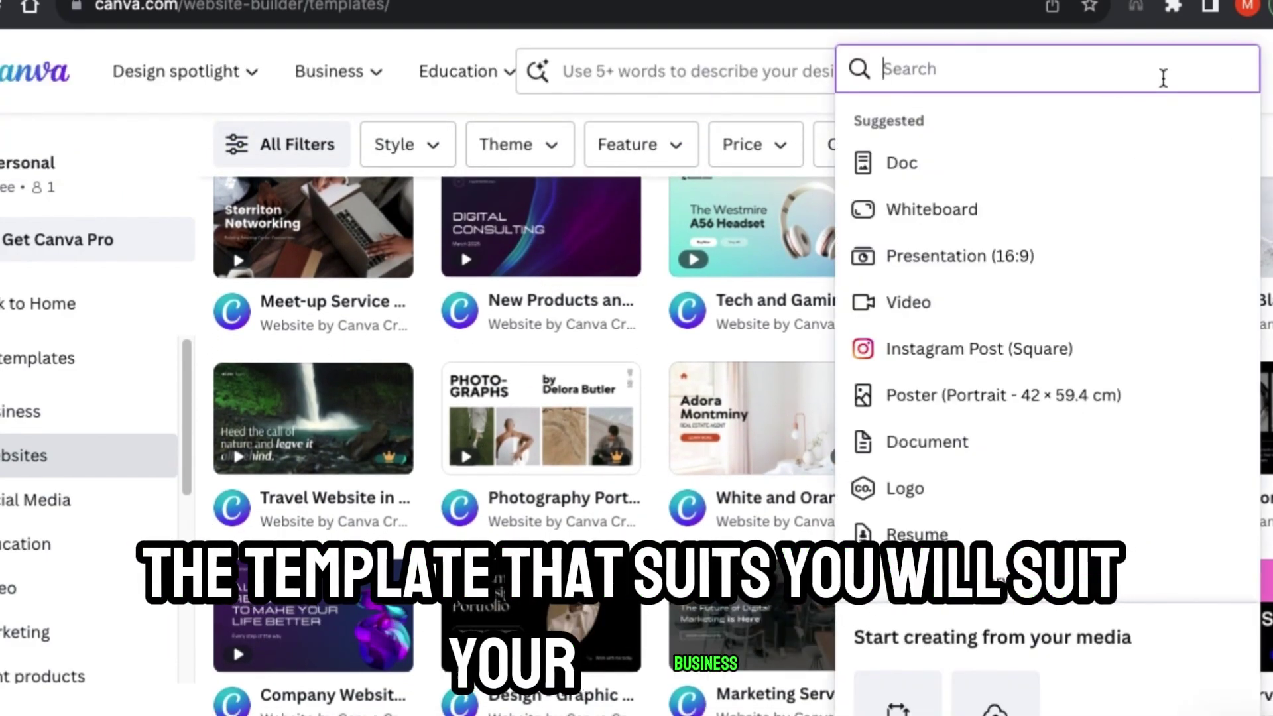
{"action": "scroll", "coordinate": [1205, 292], "scroll_direction": "down", "scroll_amount": 2}
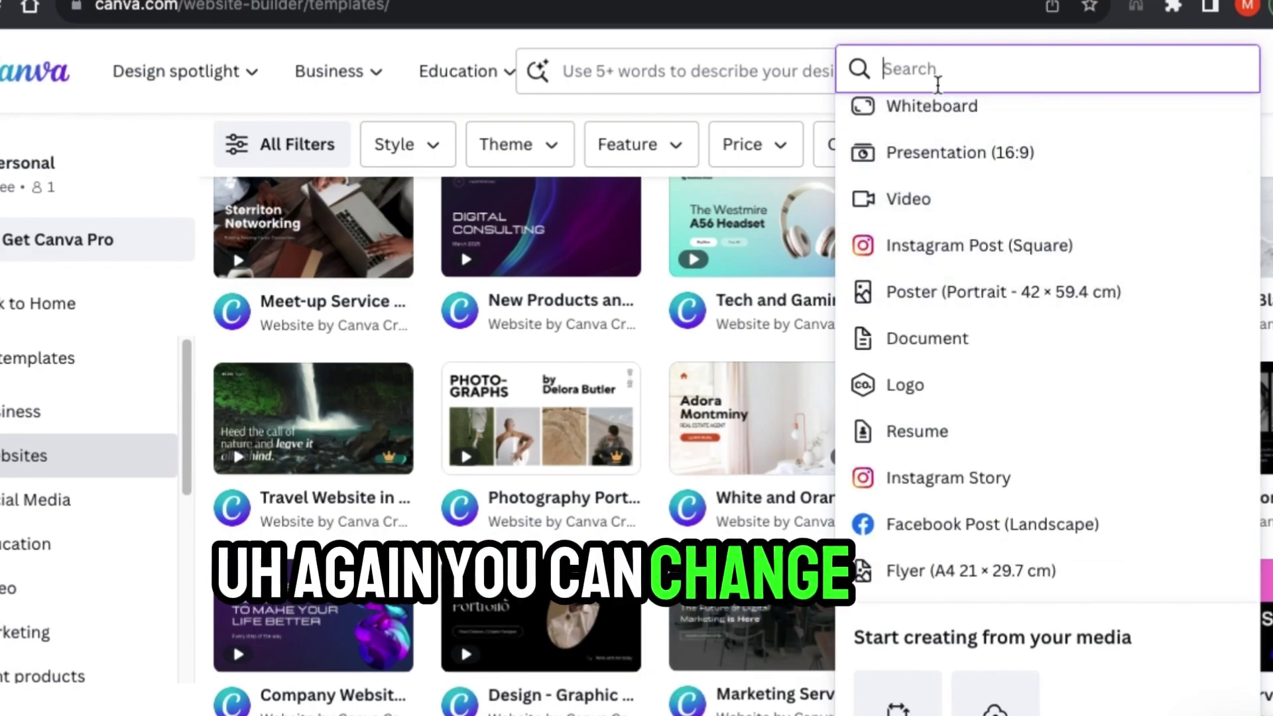
{"action": "type", "text": "website"}
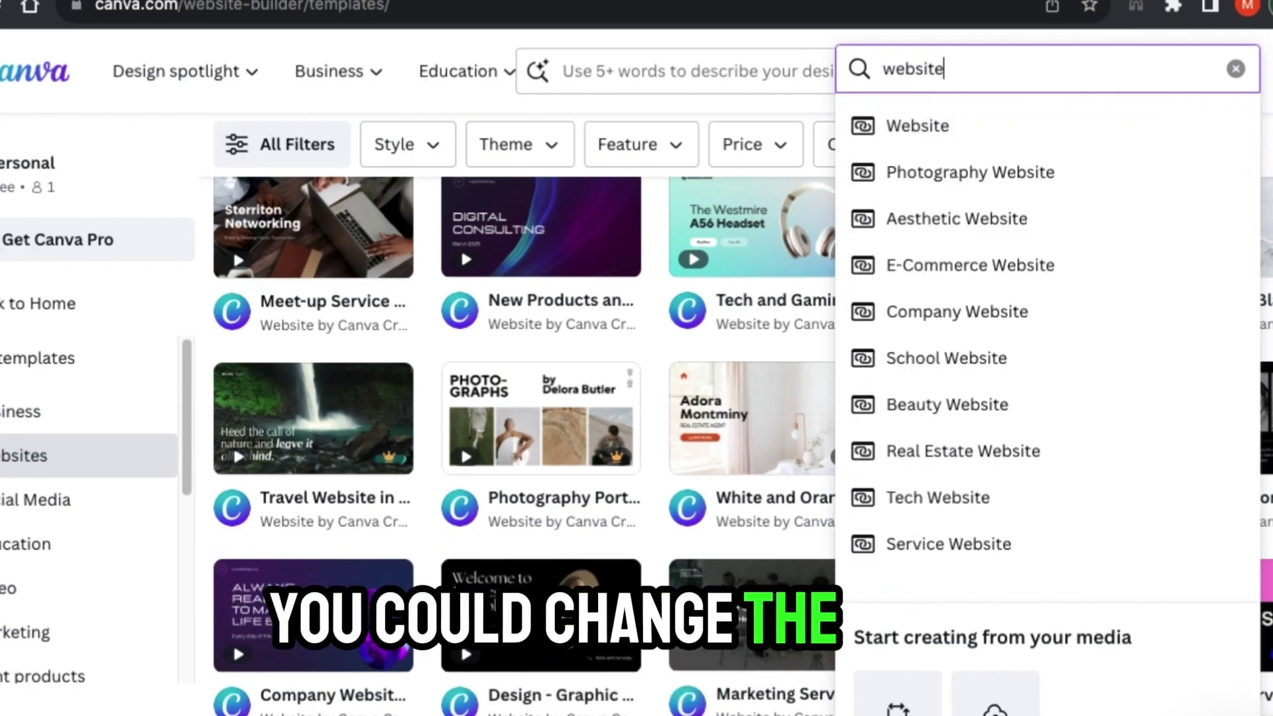
{"action": "left_click", "coordinate": [951, 132]}
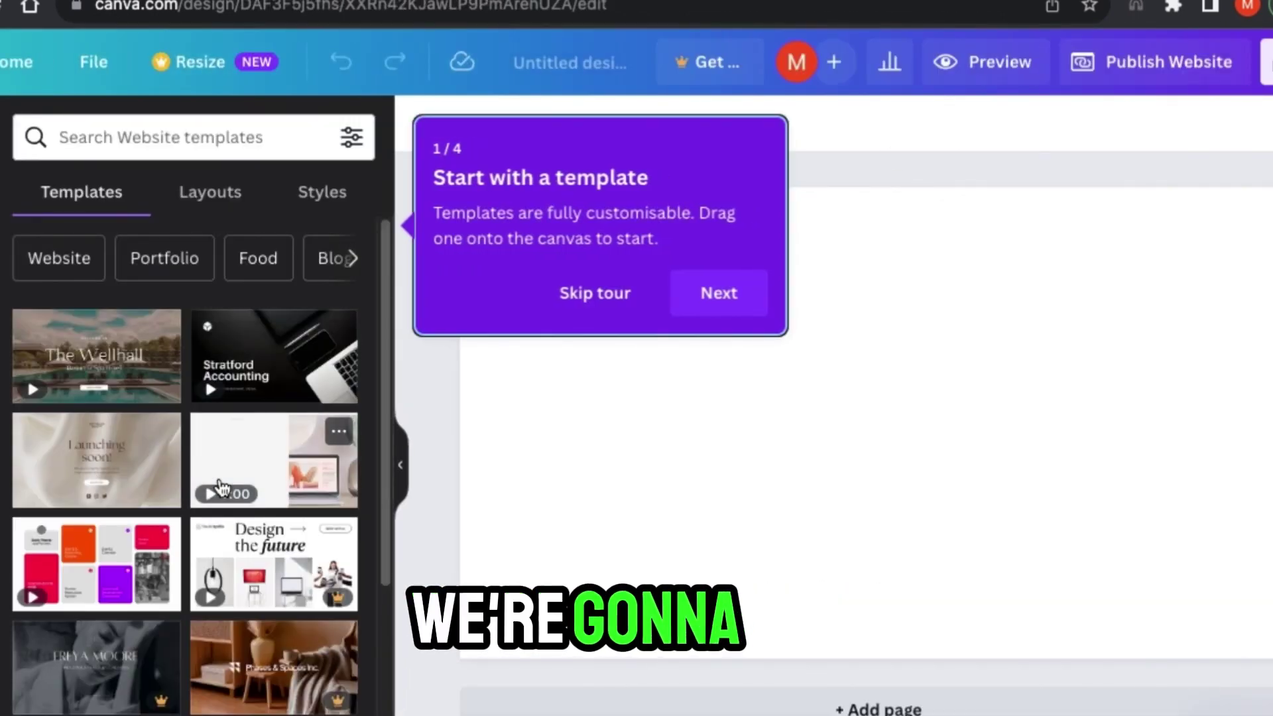
{"action": "left_click", "coordinate": [608, 300]}
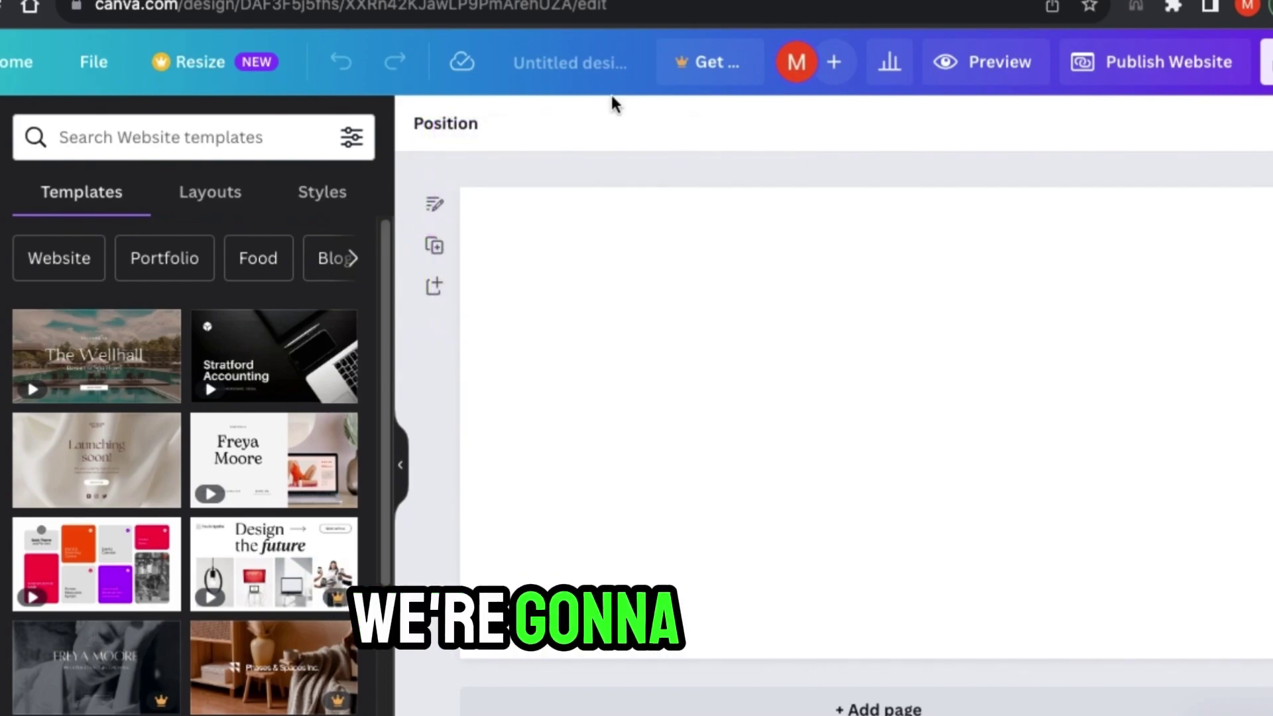
Open the violet and dark blue "New Products and Services Business Website" template and apply only its "About Digital Consulting" page
{"action": "scroll", "coordinate": [277, 401], "scroll_direction": "down", "scroll_amount": 7}
{"action": "left_click", "coordinate": [278, 401]}
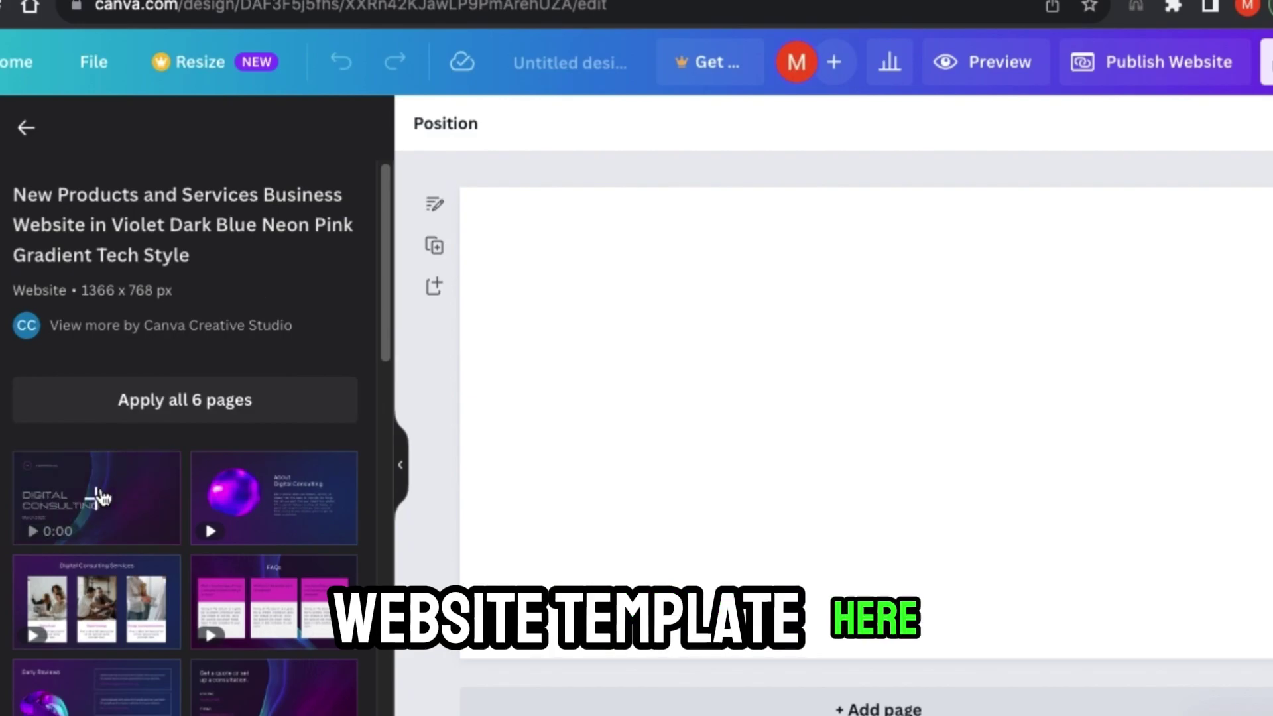
{"action": "left_click", "coordinate": [272, 496]}
Replace the "About Digital Consulting" heading with "Who is Random Molecule?"
{"action": "left_click", "coordinate": [1025, 313]}
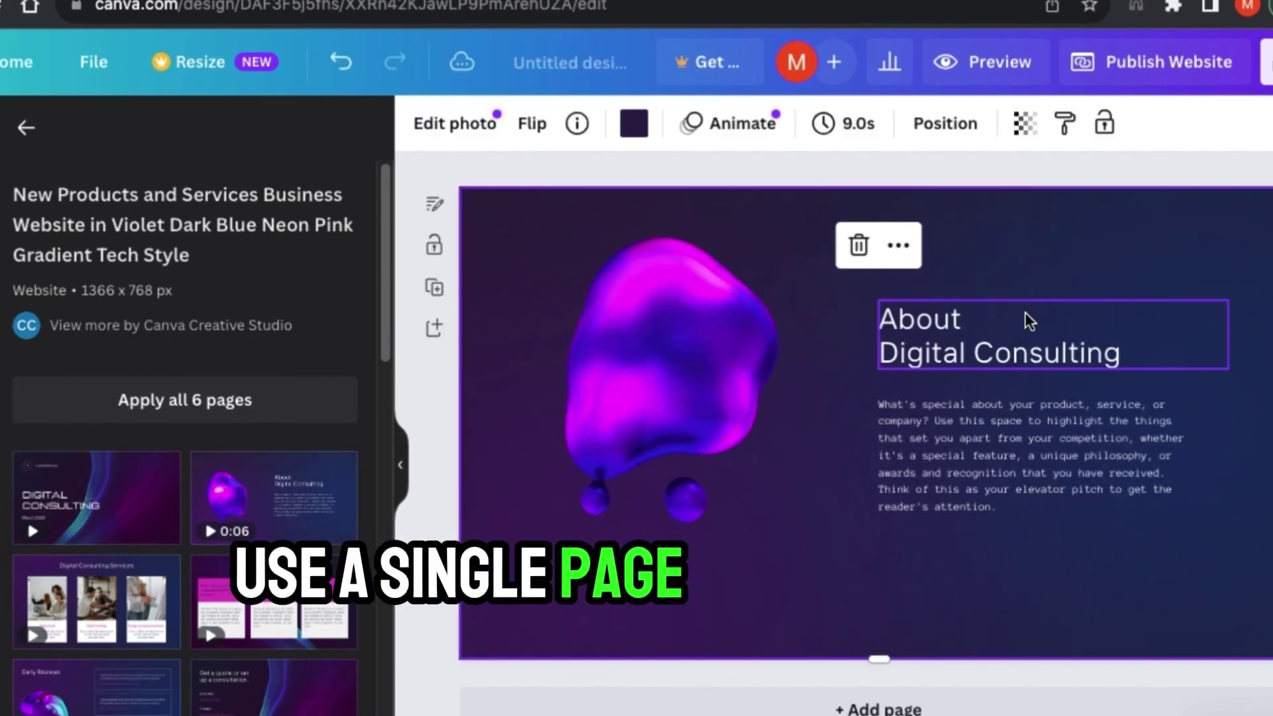
{"action": "left_click", "coordinate": [944, 337]}
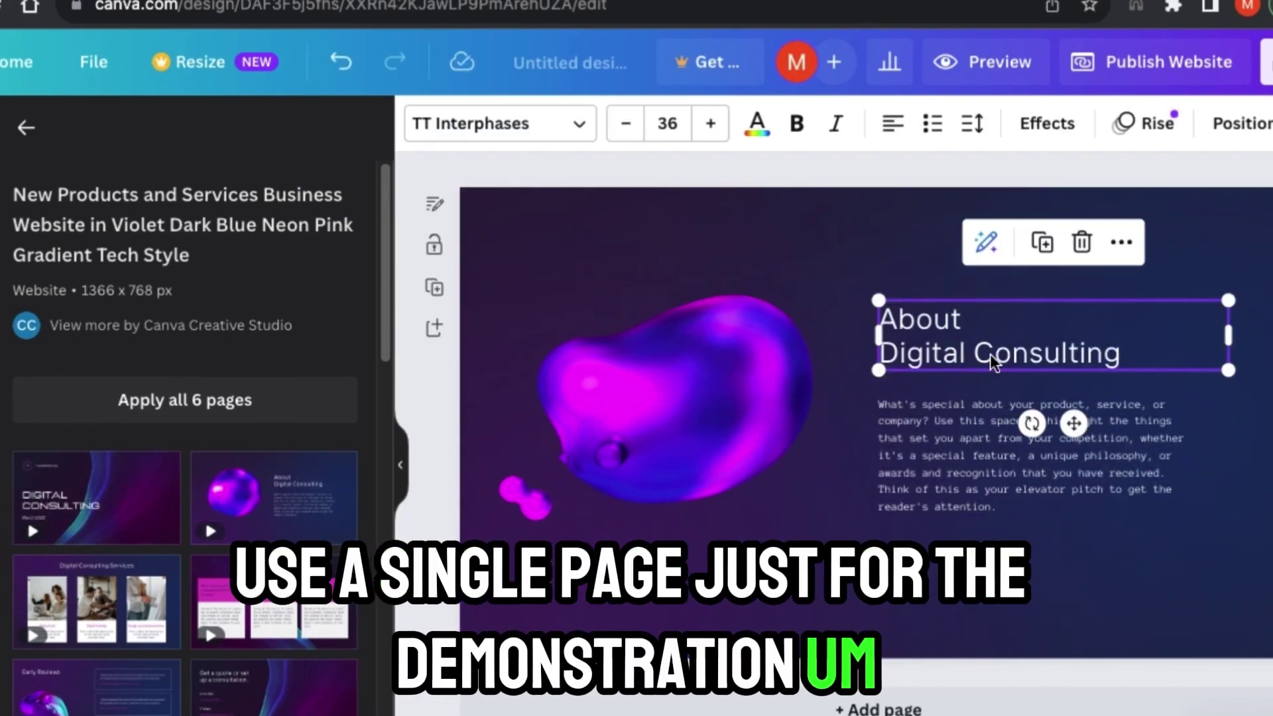
{"action": "double_click", "coordinate": [989, 354]}
{"action": "key", "text": "ctrl+a"}
{"action": "type", "text": "W"}
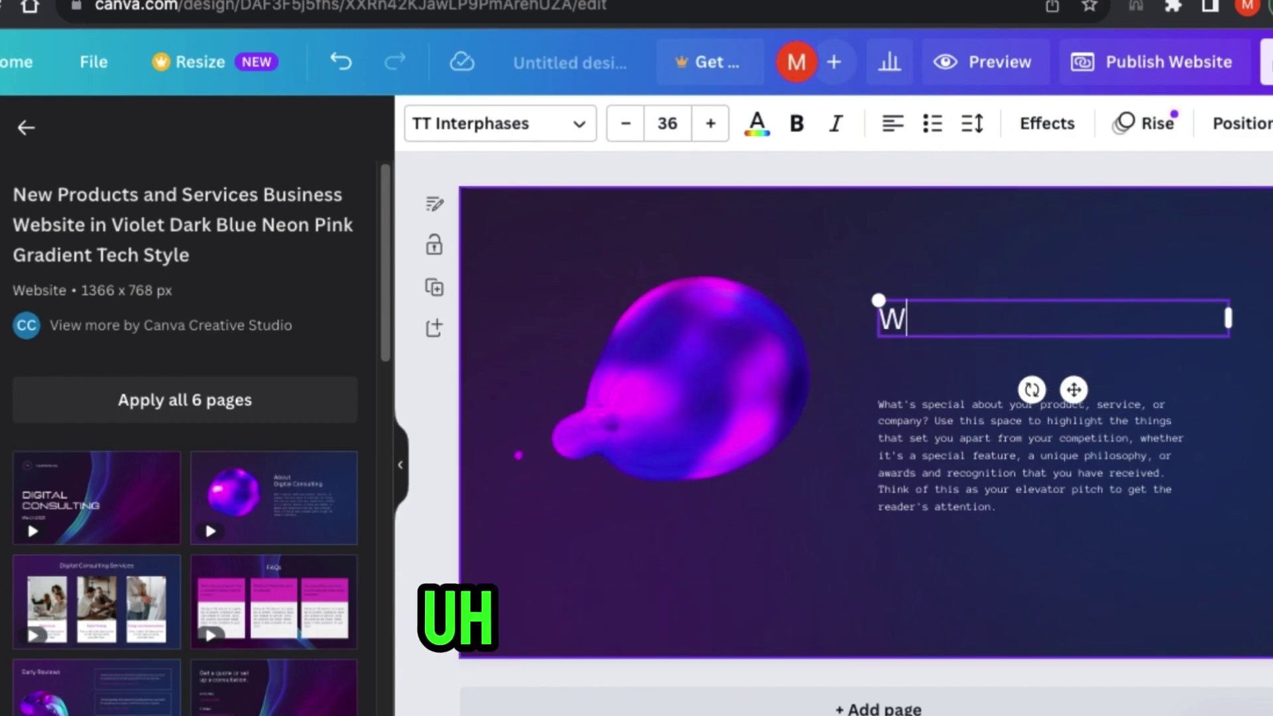
{"action": "type", "text": "ho is Rando"}
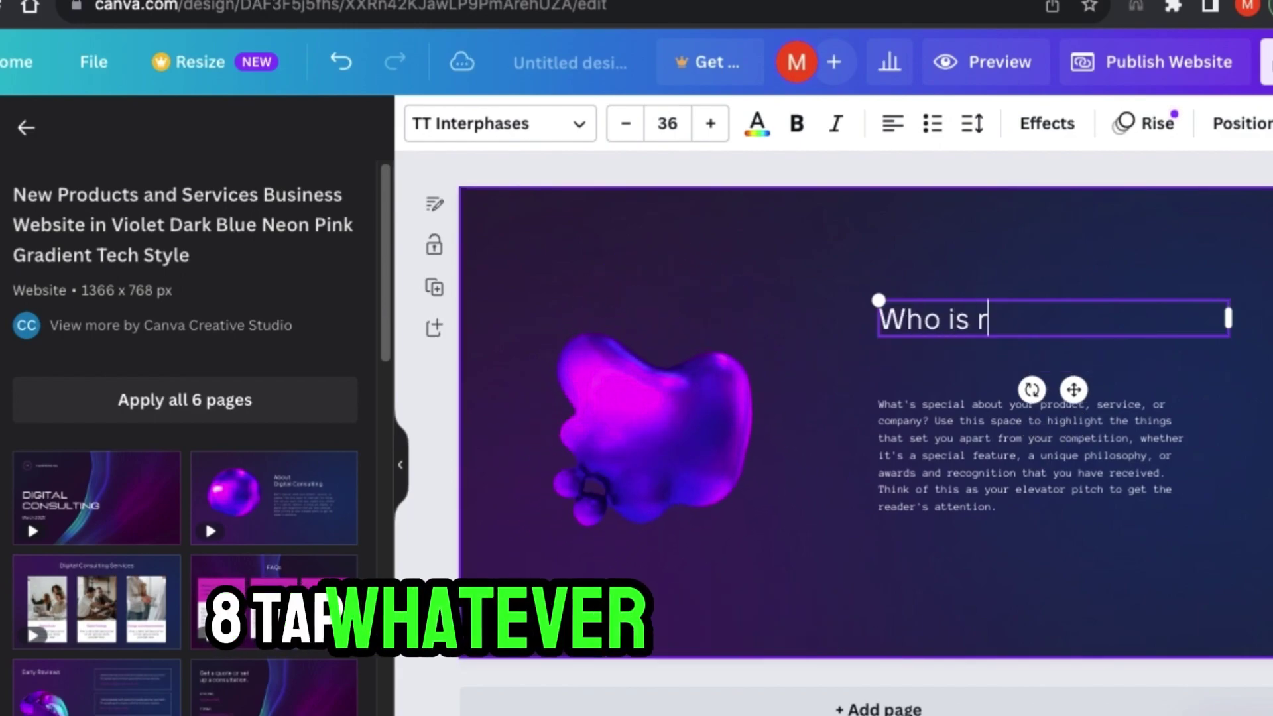
{"action": "type", "text": "m M"}
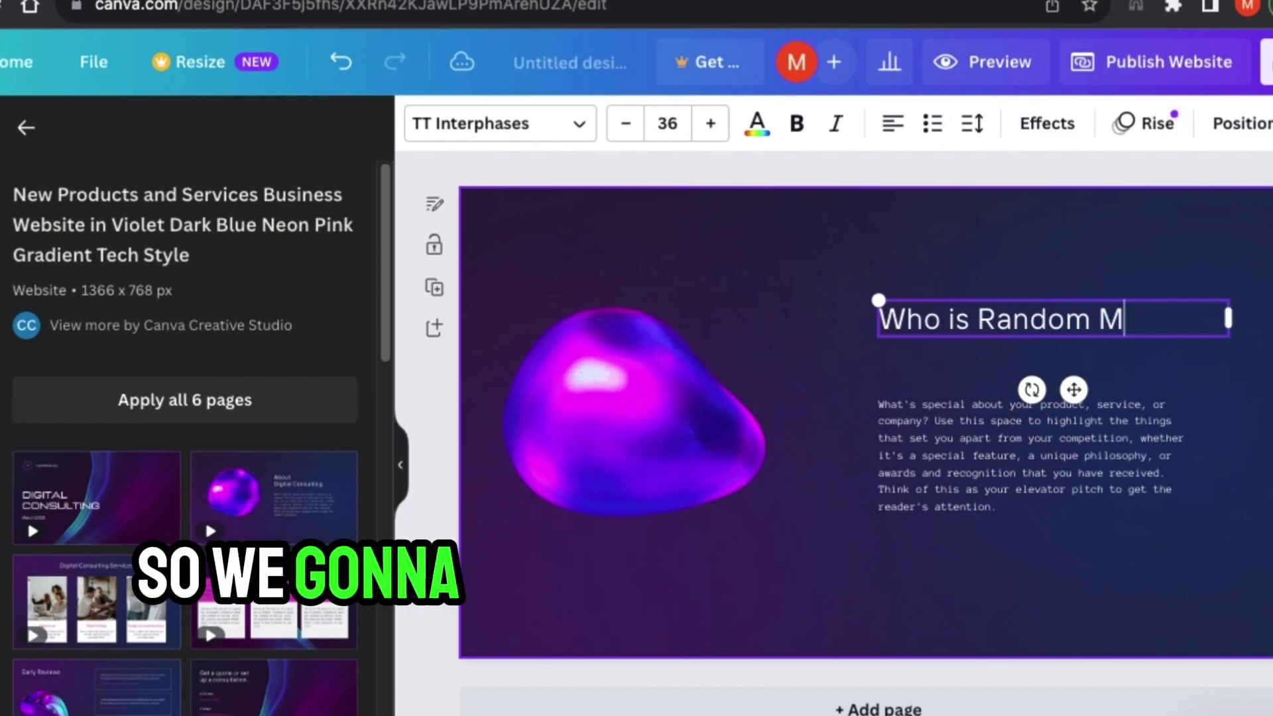
{"action": "type", "text": "olecule"}
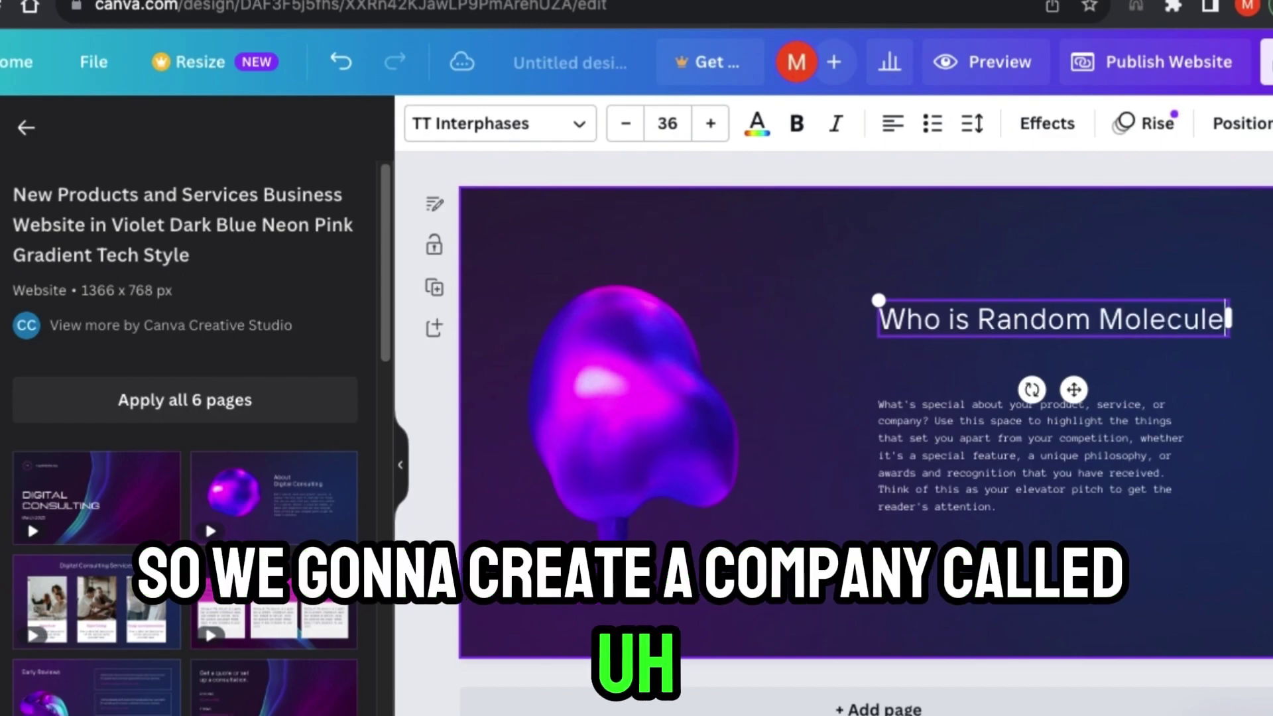
{"action": "type", "text": "?"}
Widen the heading's text box so the heading fits on one line and set its font size to 32
{"action": "key", "text": "ctrl+a"}
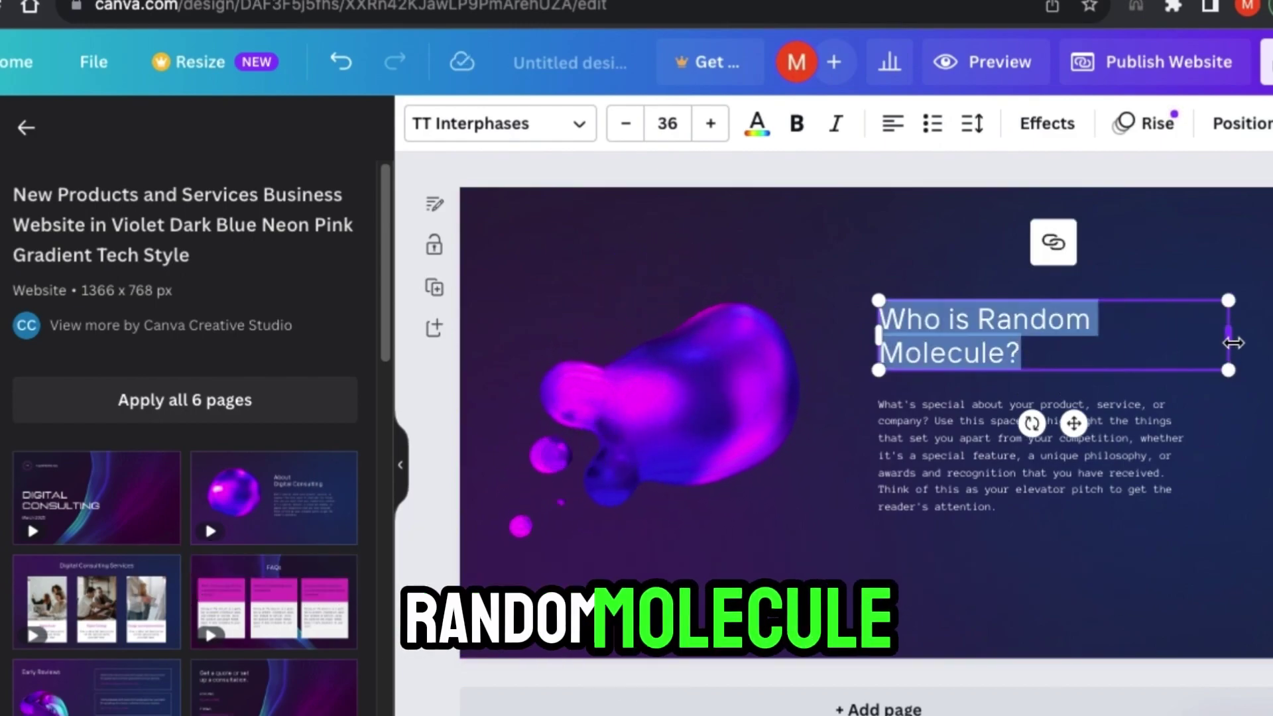
{"action": "left_click_drag", "start_coordinate": [1228, 336], "coordinate": [1259, 319]}
{"action": "left_click", "coordinate": [629, 126]}
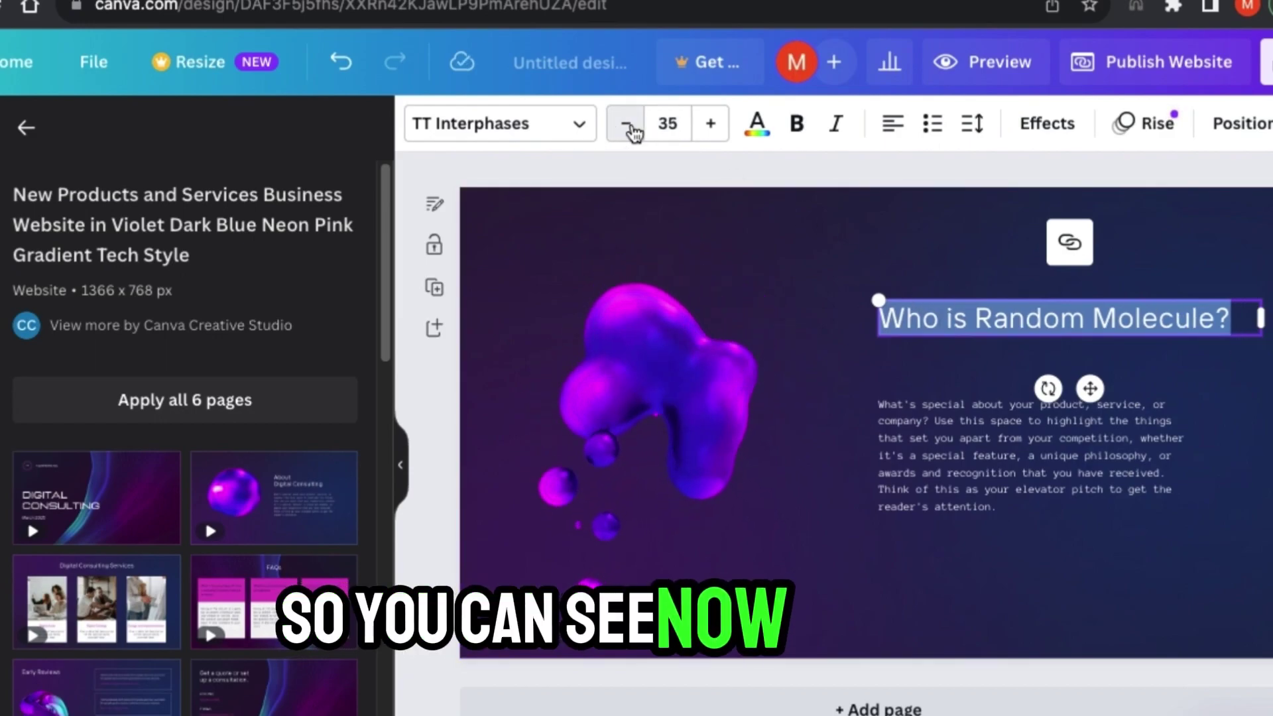
{"action": "key", "text": "ctrl+b"}
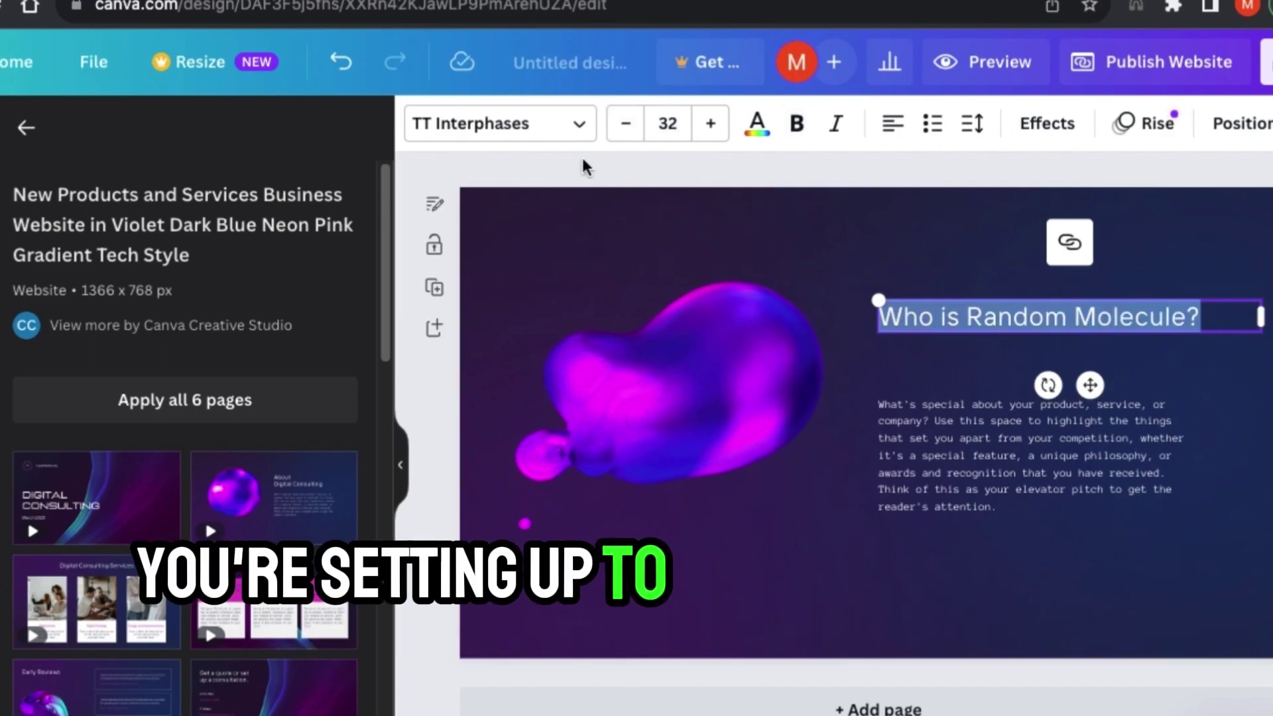
{"action": "left_click", "coordinate": [575, 131]}
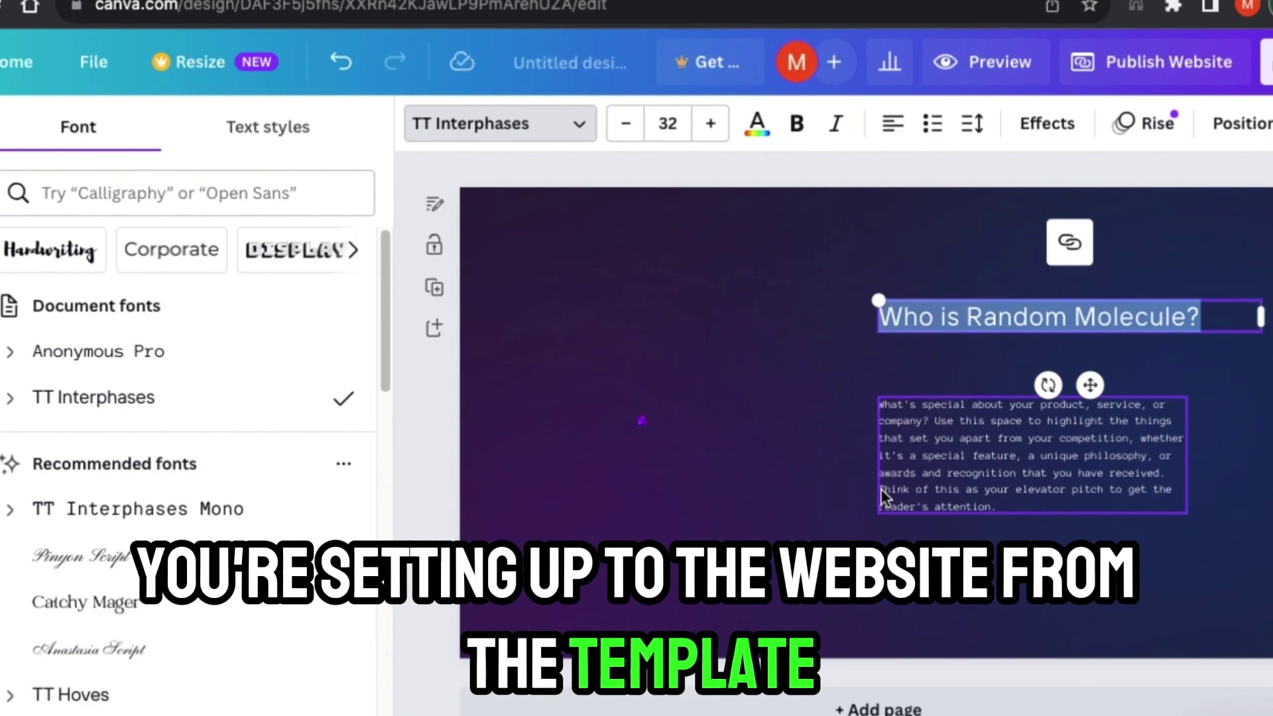
{"action": "left_click", "coordinate": [581, 127]}
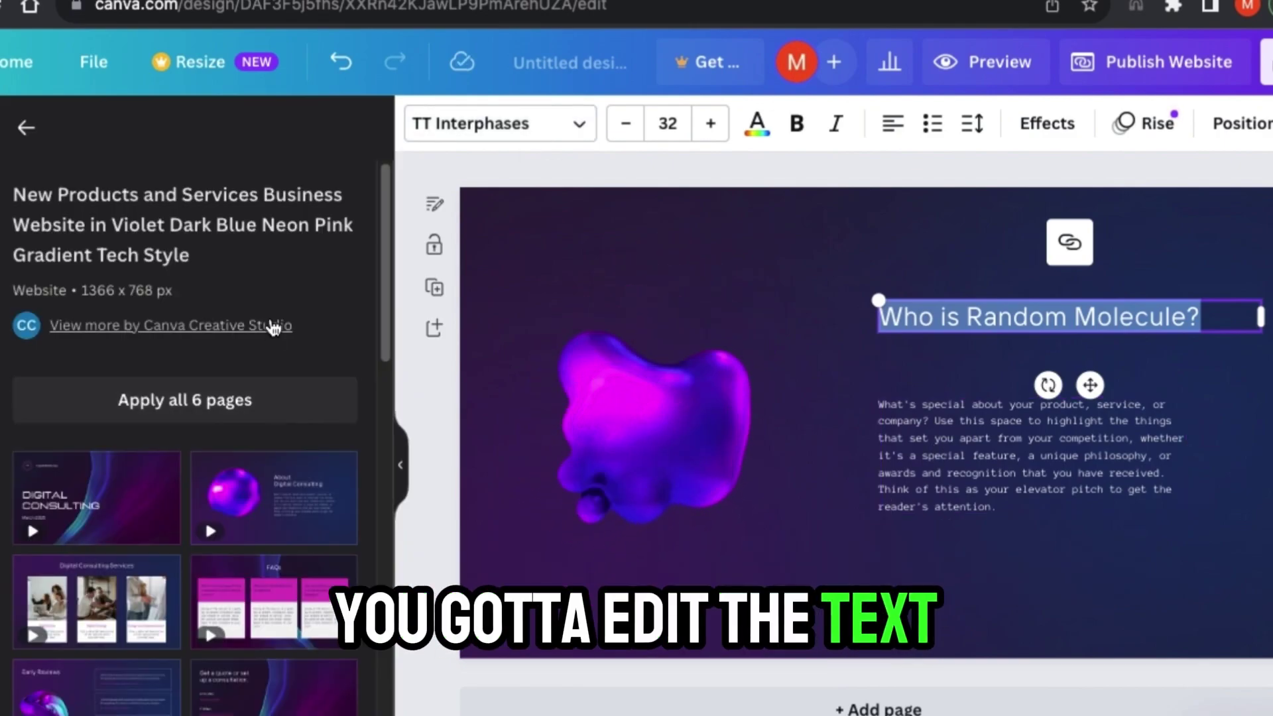
Widen the body text box slightly and replace its placeholder paragraph with the lines "We focus on the best designs." and "Take it a step at a time."
{"action": "left_click", "coordinate": [1045, 455]}
{"action": "left_click_drag", "start_coordinate": [1186, 456], "coordinate": [1208, 456]}
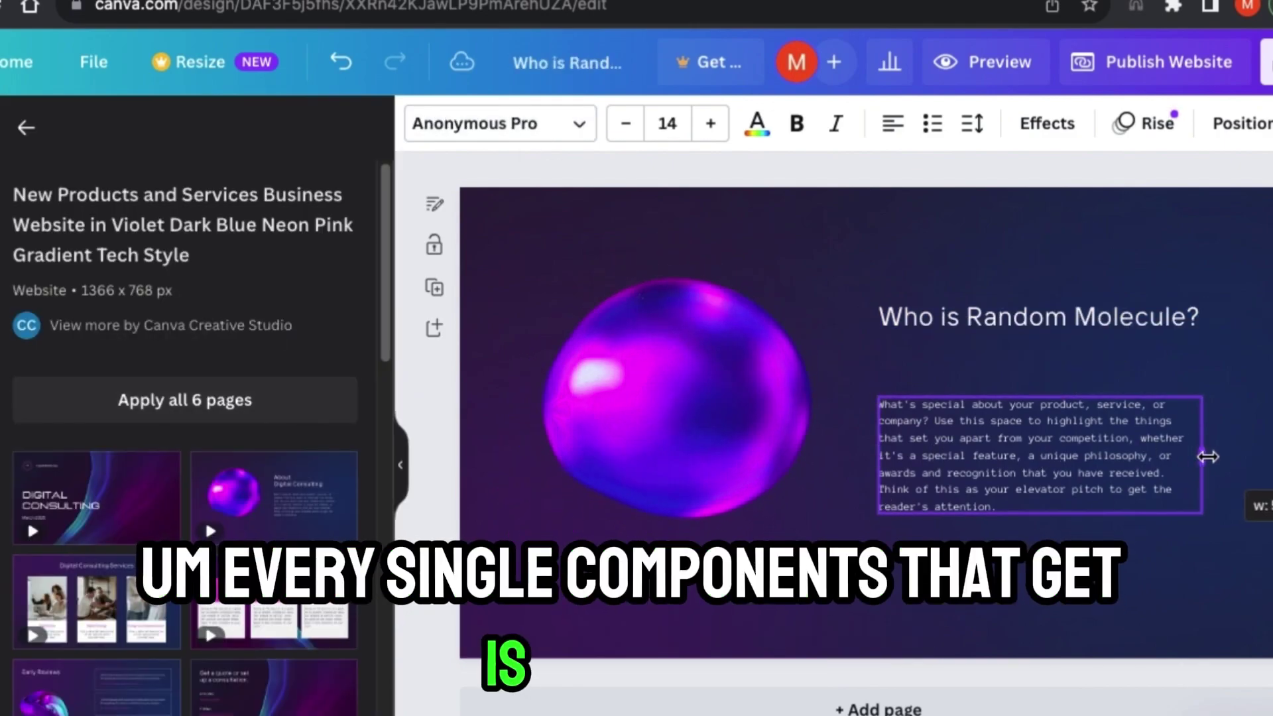
{"action": "double_click", "coordinate": [1004, 472]}
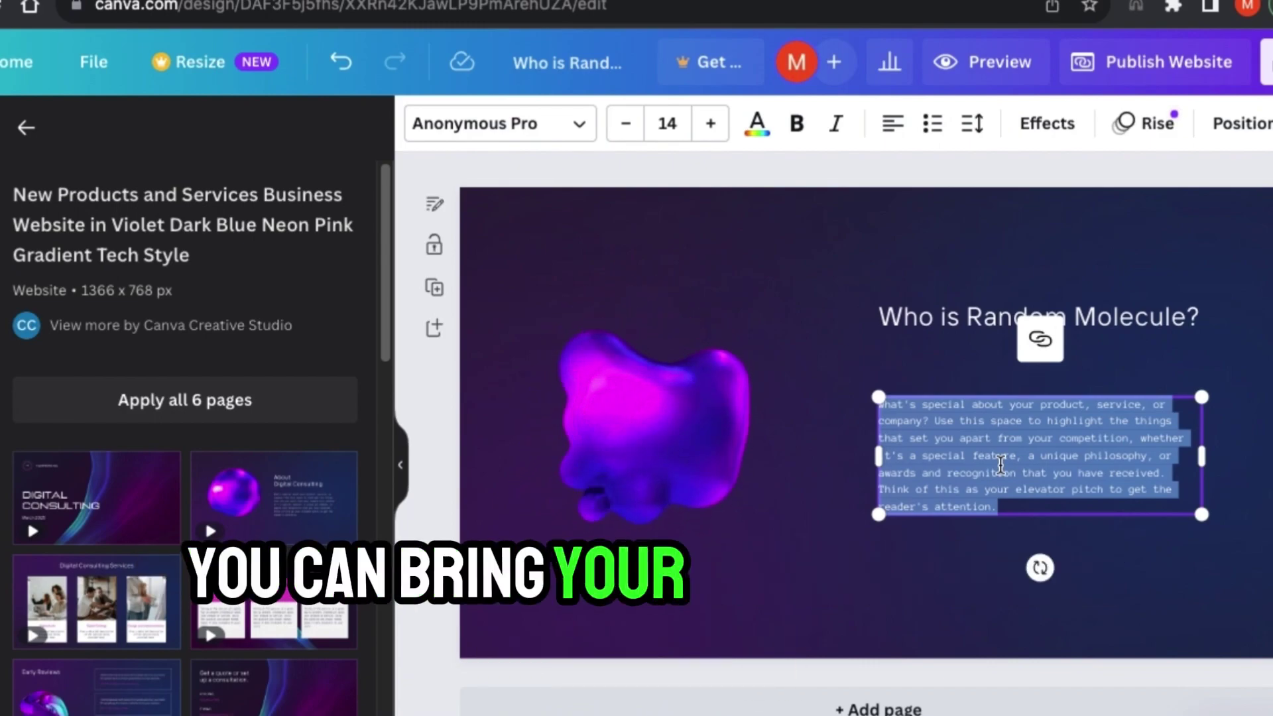
{"action": "type", "text": "We foc"}
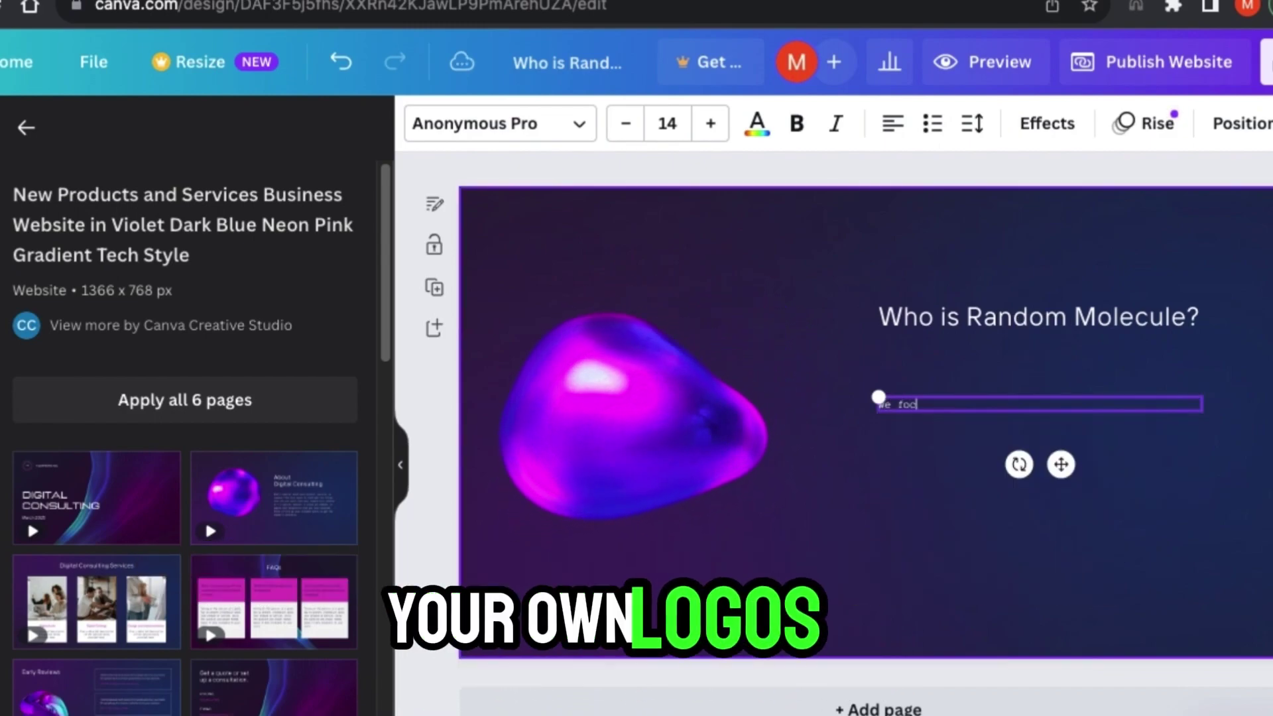
{"action": "type", "text": "us on the best designs"}
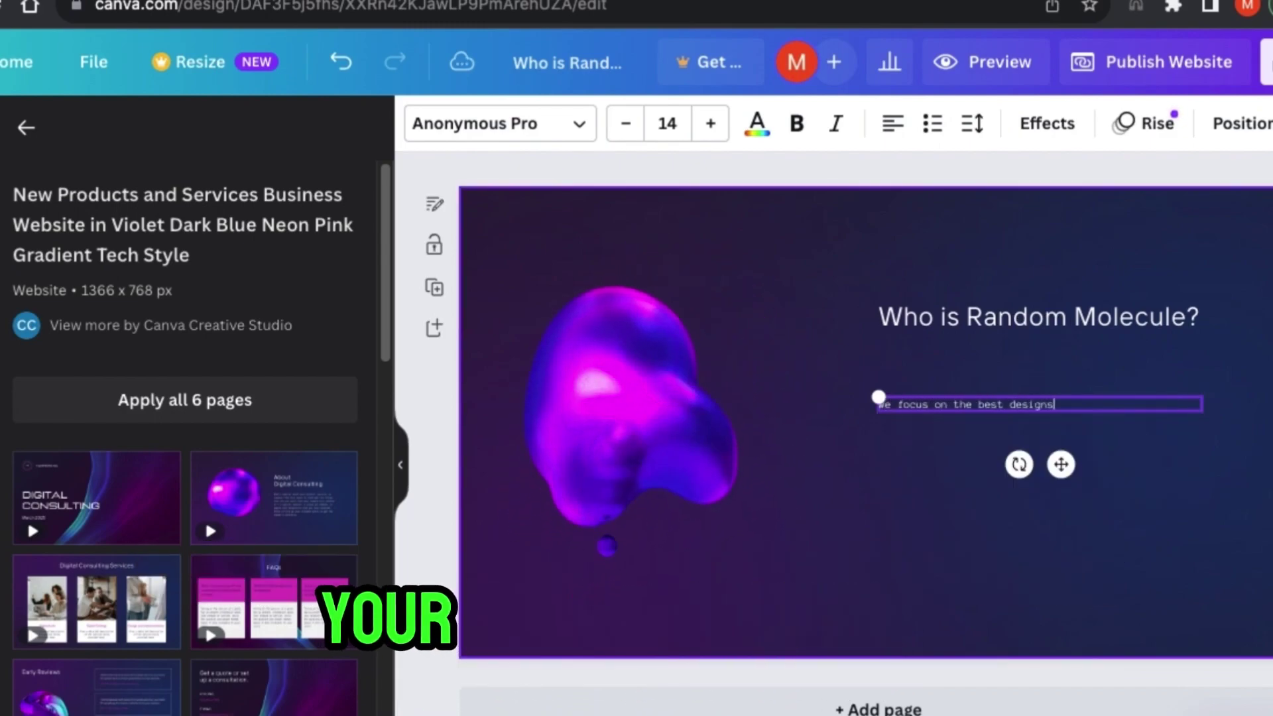
{"action": "type", "text": "."}
{"action": "key", "text": "Return"}
{"action": "type", "text": "Take it a step "}
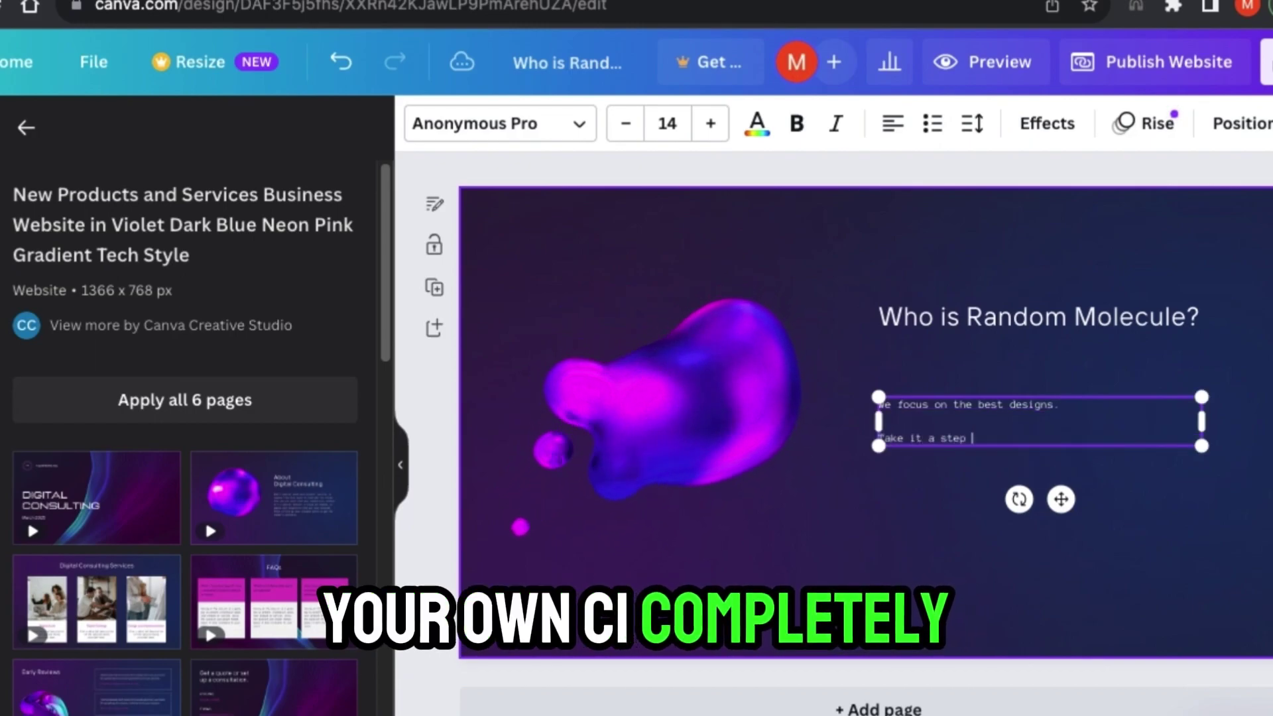
{"action": "type", "text": "at a time."}
{"action": "key", "text": "Return"}
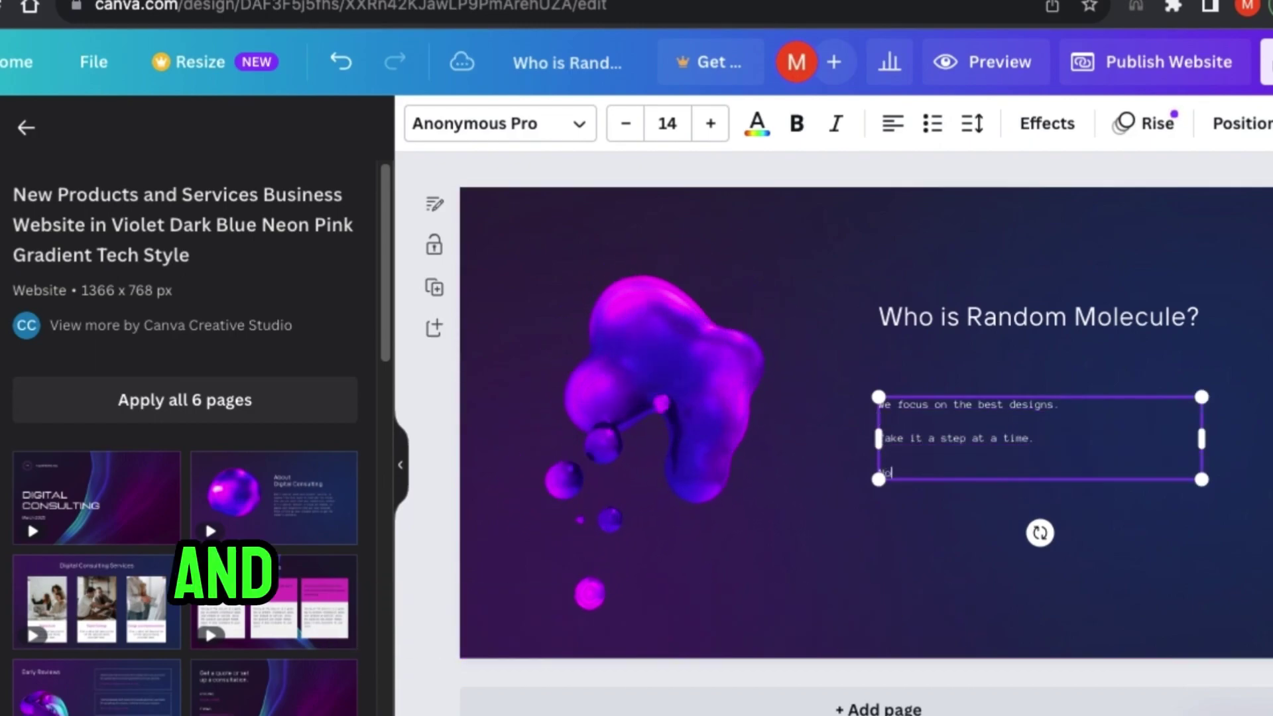
Add the body line "No Job too small, no client too big." and start another with "We are about being creative and"
{"action": "type", "text": "No Job too small, no client "}
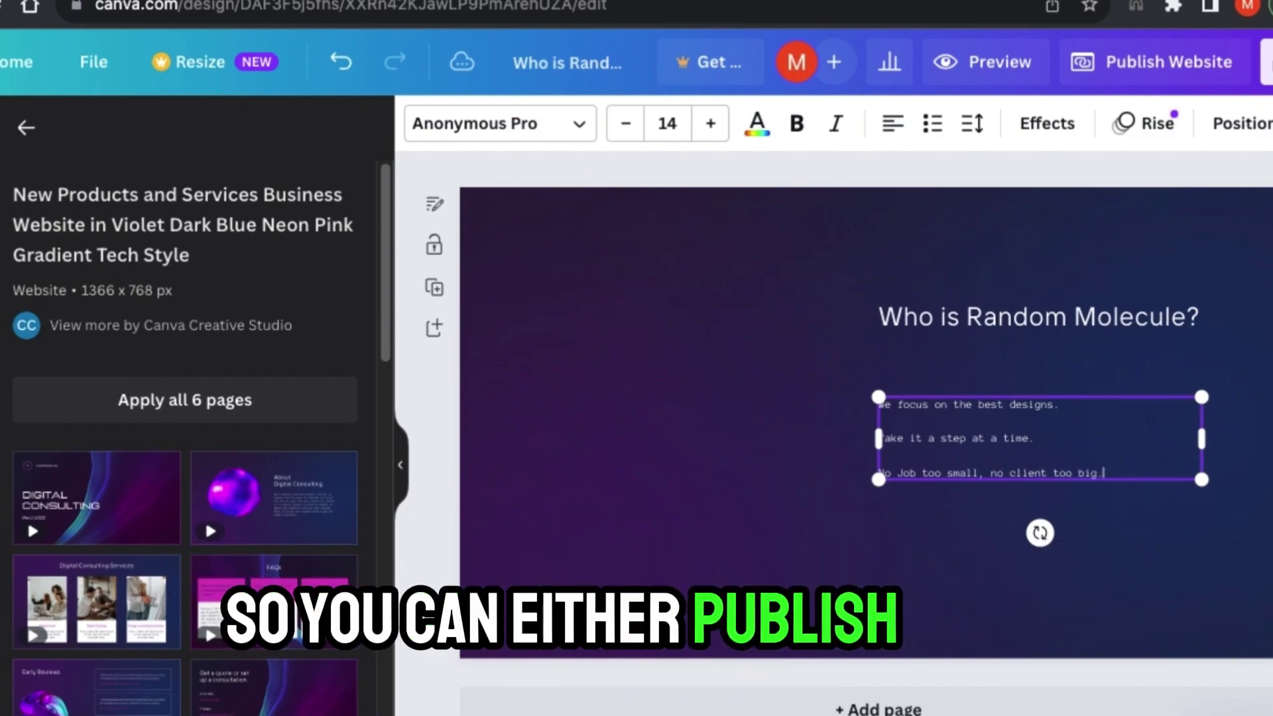
{"action": "type", "text": "too big."}
{"action": "key", "text": "Return"}
{"action": "type", "text": "We are about b"}
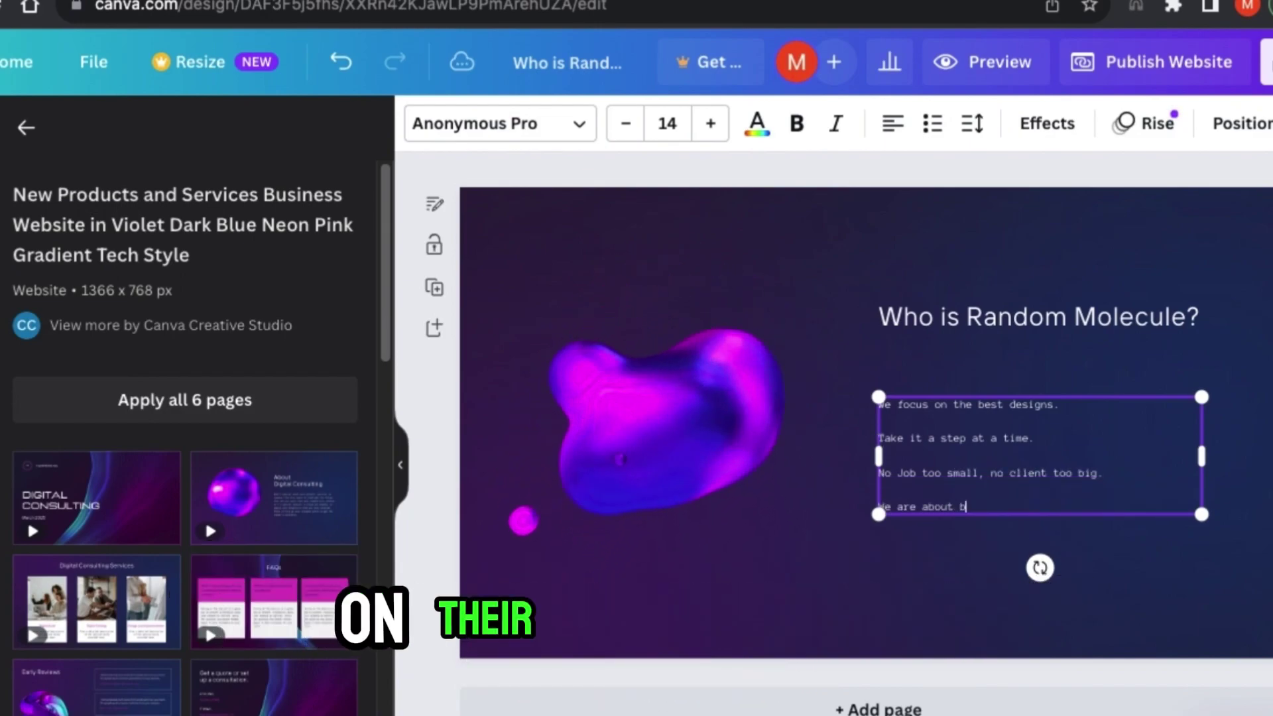
{"action": "type", "text": "eing creative and "}
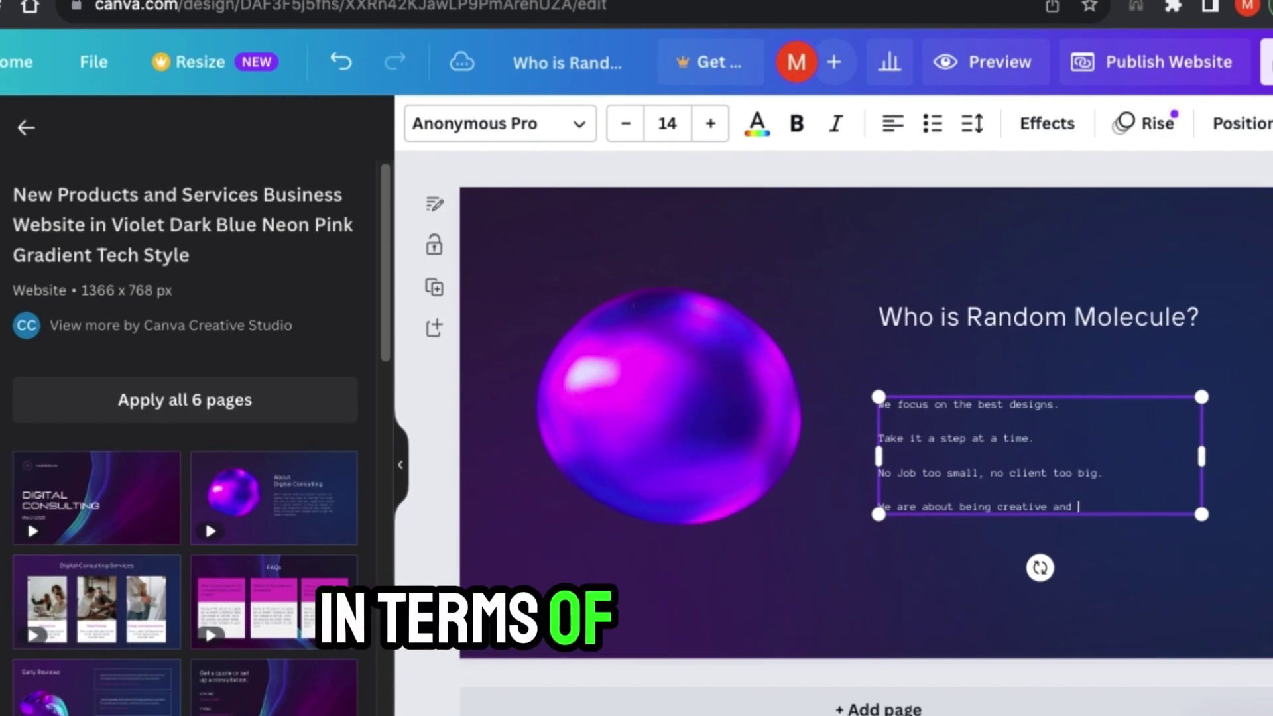
Complete that line with "honest." and add "Let's build something magical together." with "something" in italics
{"action": "type", "text": "honest. Let's build someth"}
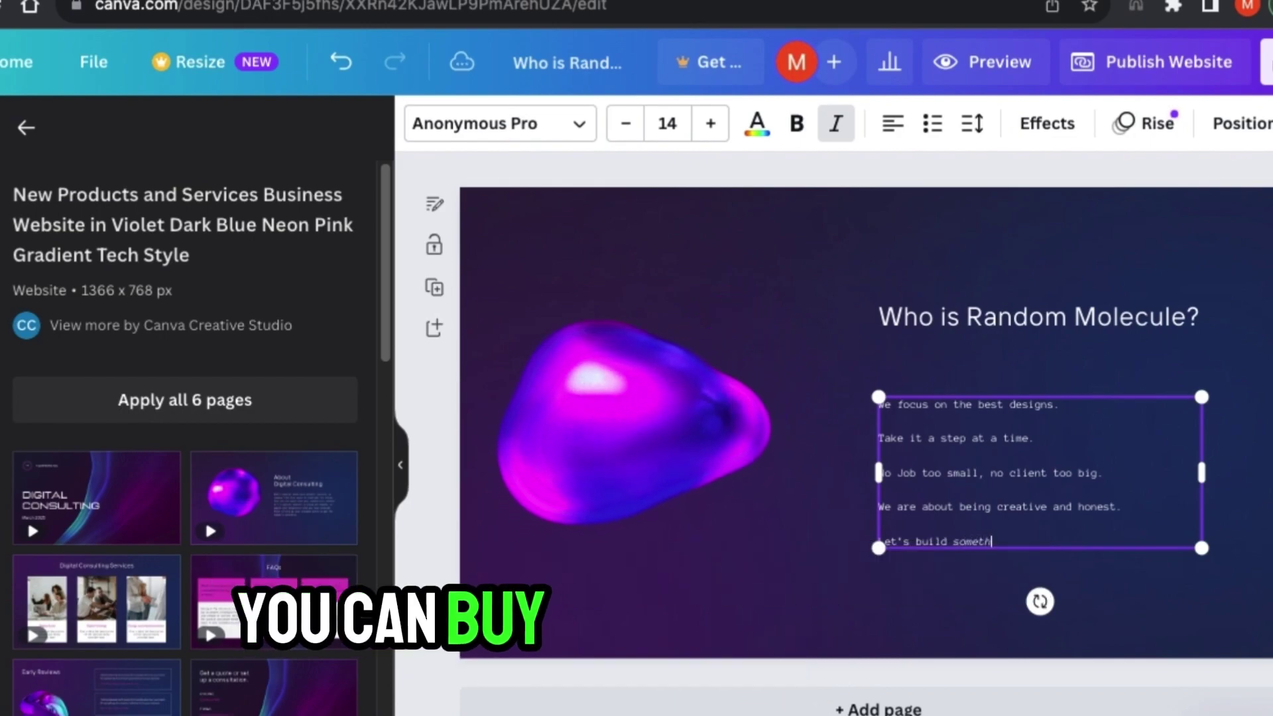
{"action": "type", "text": "ing"}
{"action": "key", "text": "ctrl+i"}
{"action": "type", "text": "magica"}
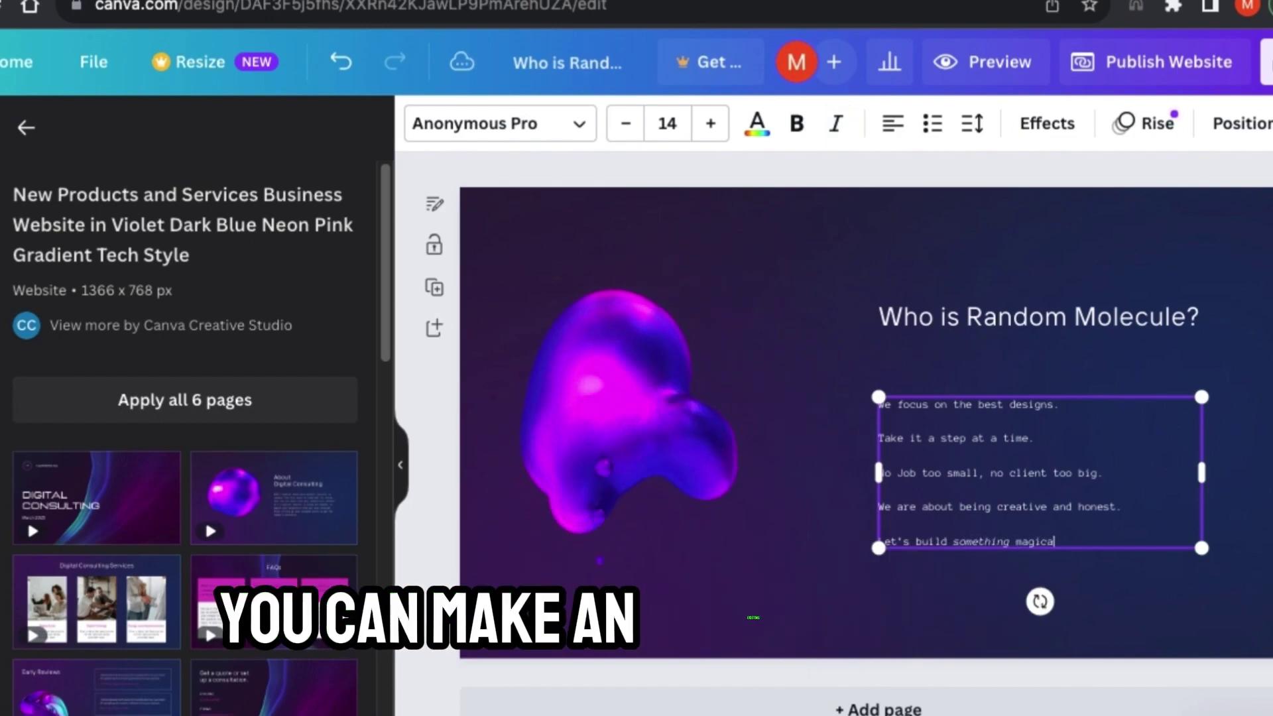
{"action": "type", "text": "l together."}
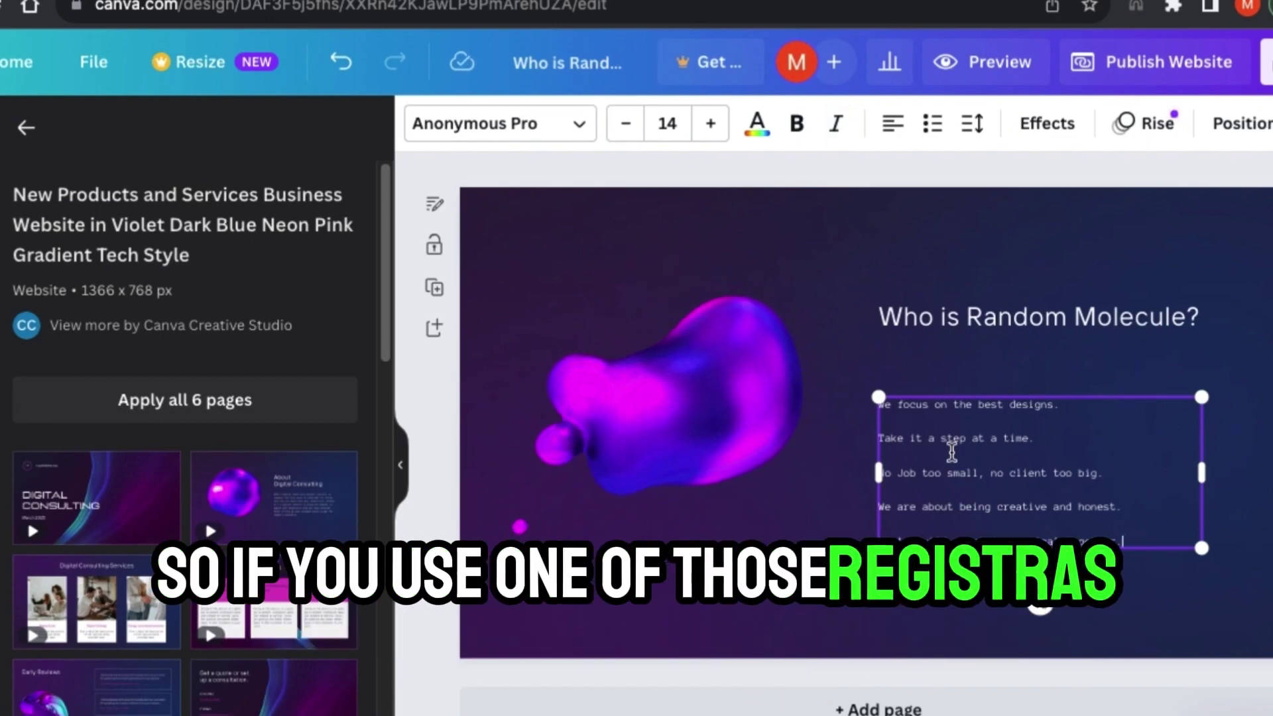
Set the font size of the whole body text to 18
{"action": "key", "text": "ctrl+a"}
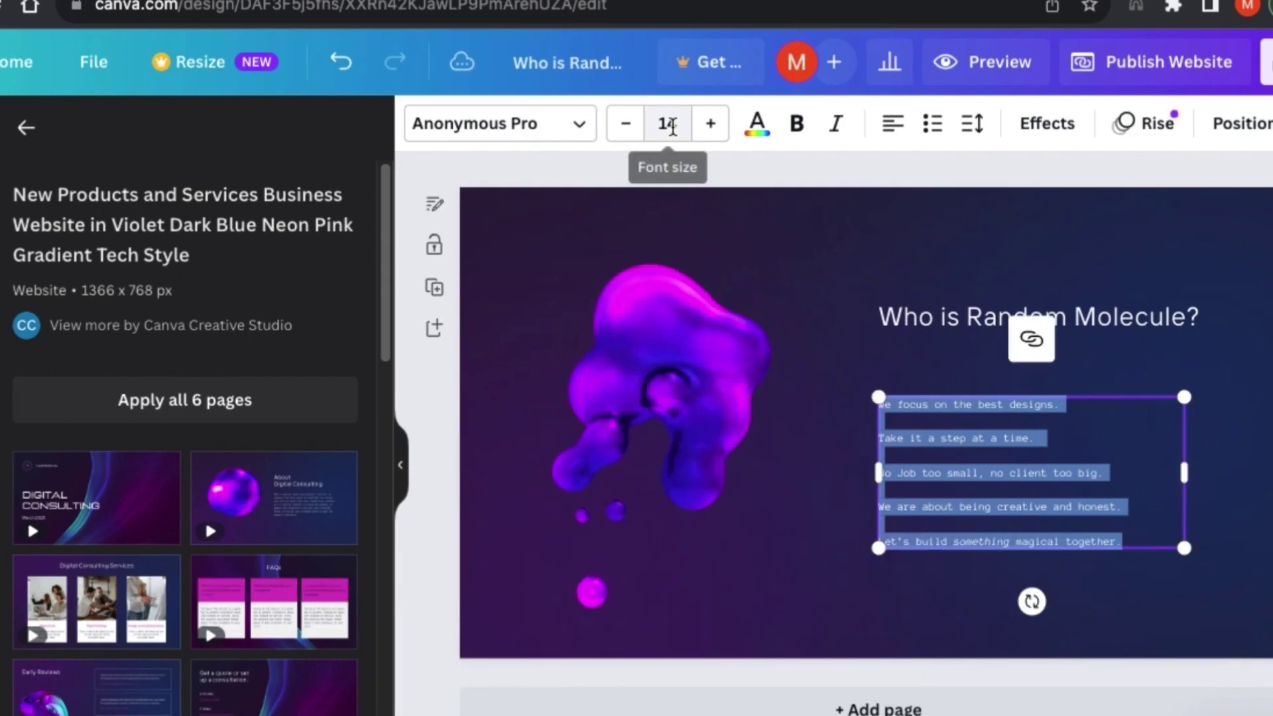
{"action": "left_click", "coordinate": [711, 126]}
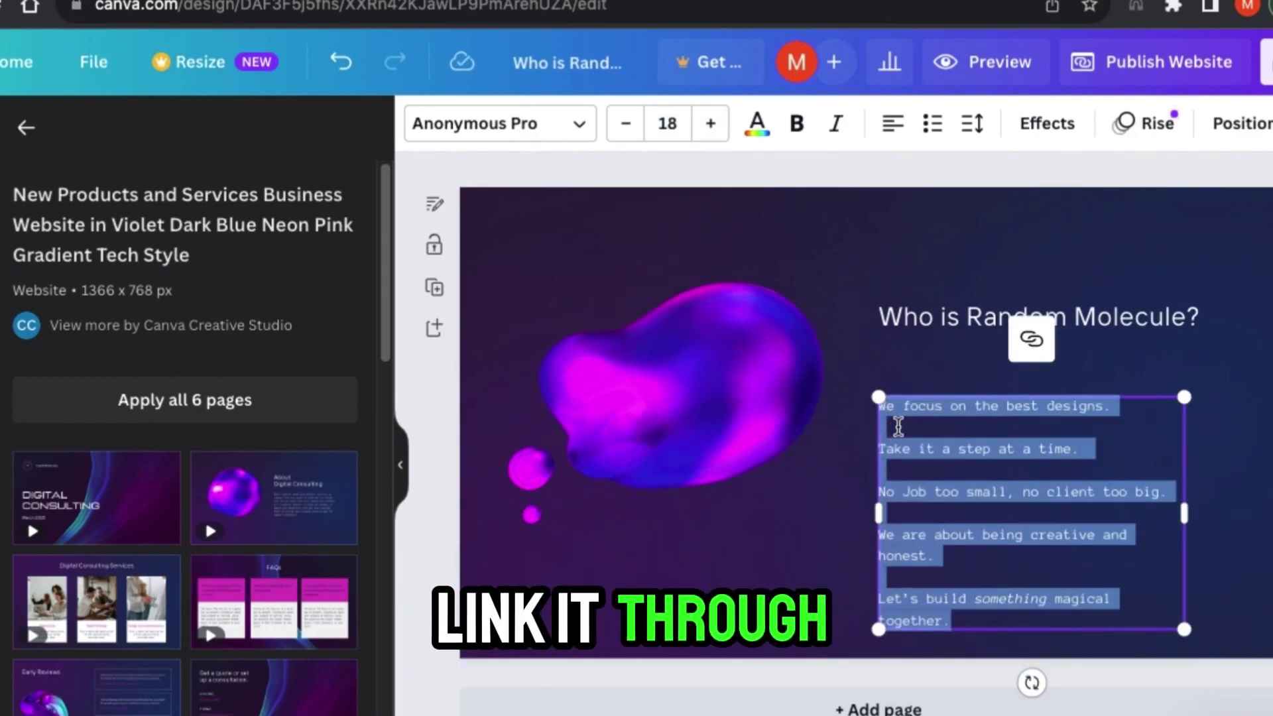
Try a numbered list and right alignment on the body text
{"action": "left_click", "coordinate": [934, 130]}
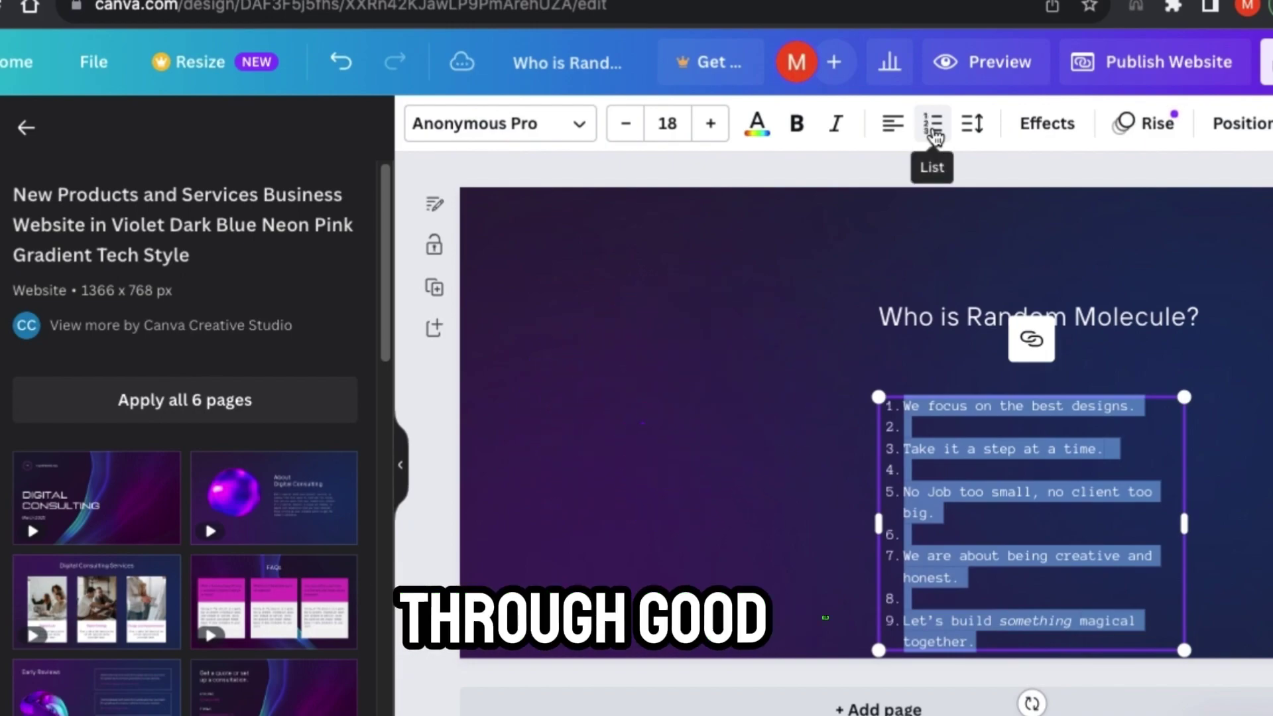
{"action": "left_click", "coordinate": [893, 133]}
{"action": "left_click", "coordinate": [895, 139]}
{"action": "left_click", "coordinate": [974, 129]}
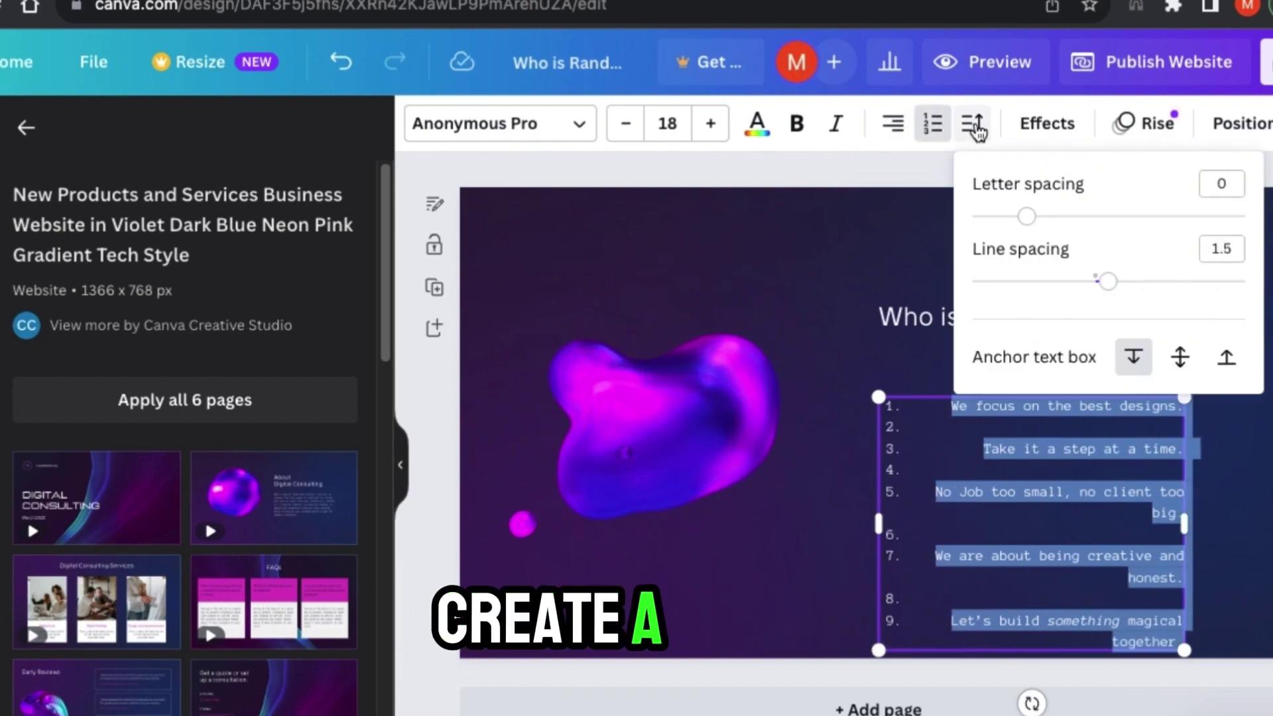
{"action": "left_click", "coordinate": [906, 133]}
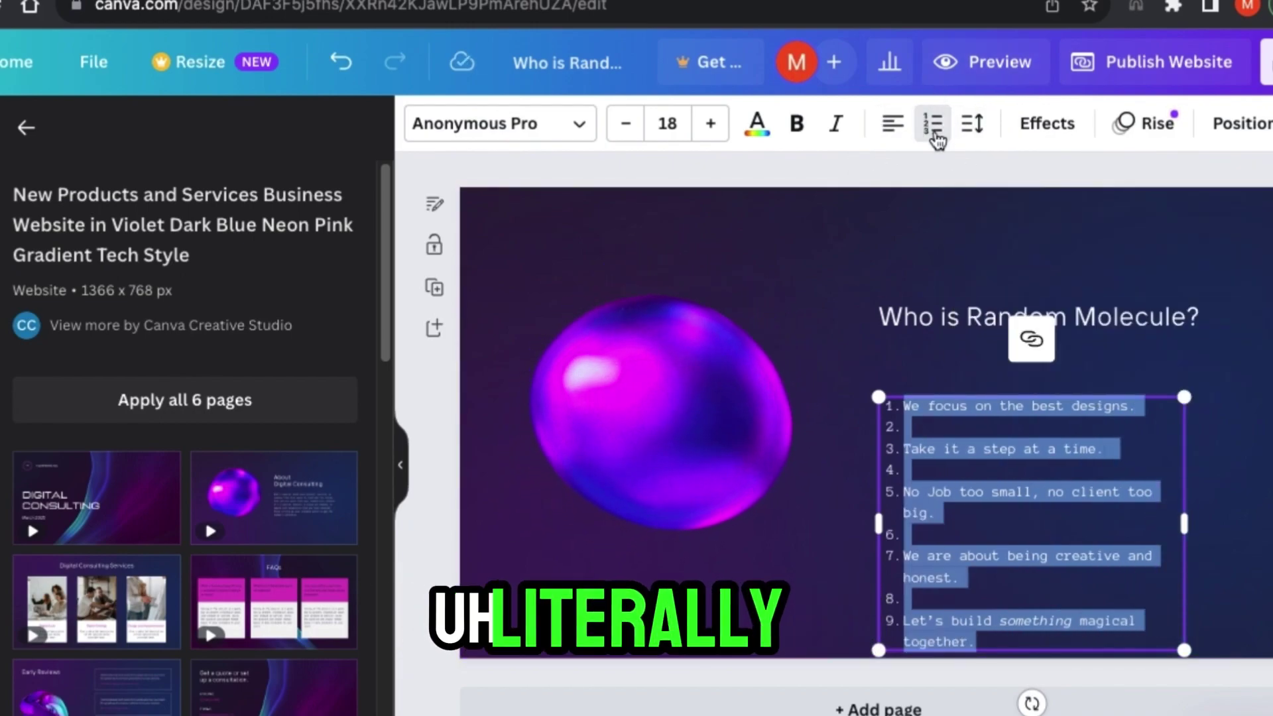
{"action": "left_click", "coordinate": [936, 135]}
Remove the blank lines after "We focus on the best designs." and after "No Job too small, no client too big." in the body text
{"action": "left_click", "coordinate": [904, 434]}
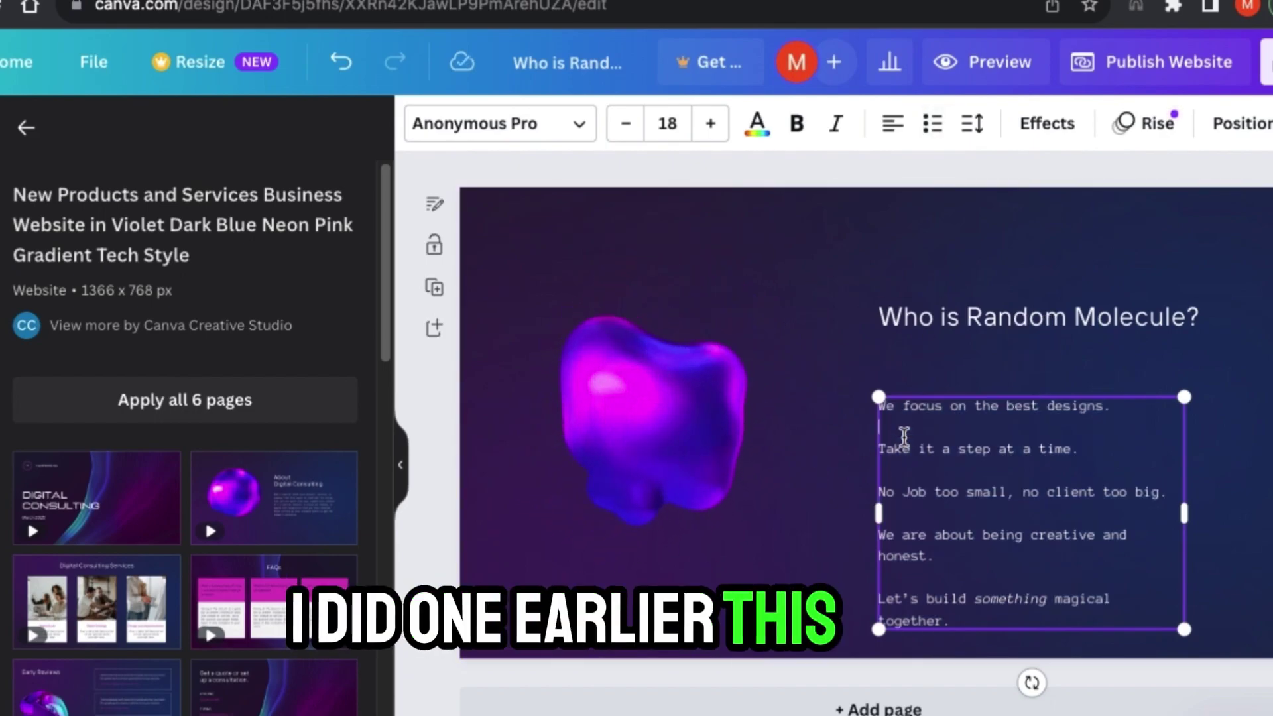
{"action": "key", "text": "BackSpace"}
{"action": "key", "text": "BackSpace"}
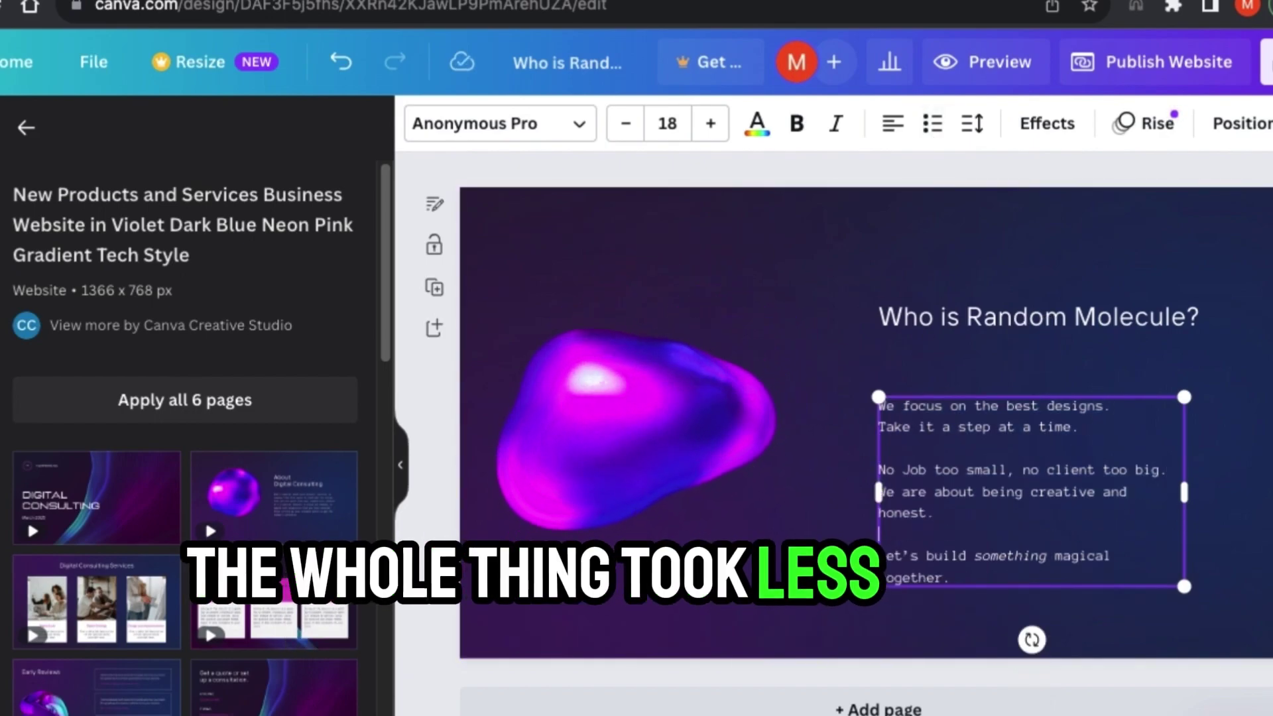
{"action": "key", "text": "Return"}
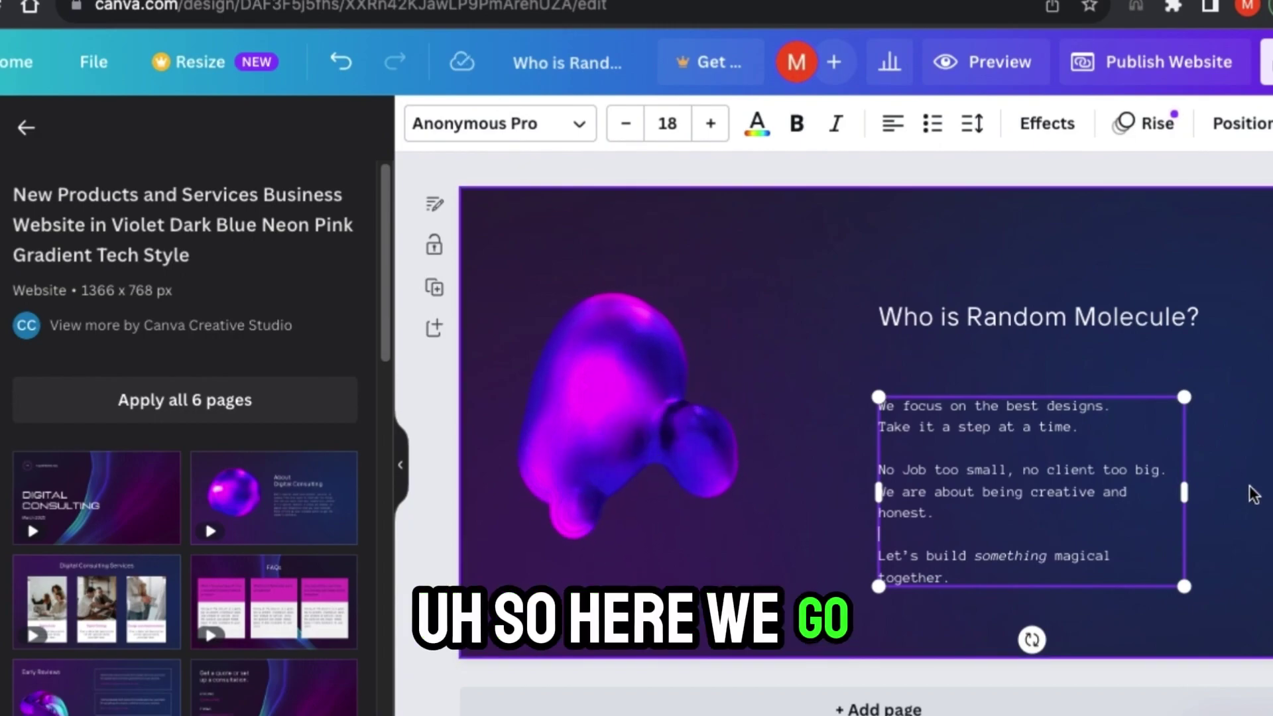
Preview the website in its desktop view and return to the editor
{"action": "left_click", "coordinate": [1253, 494]}
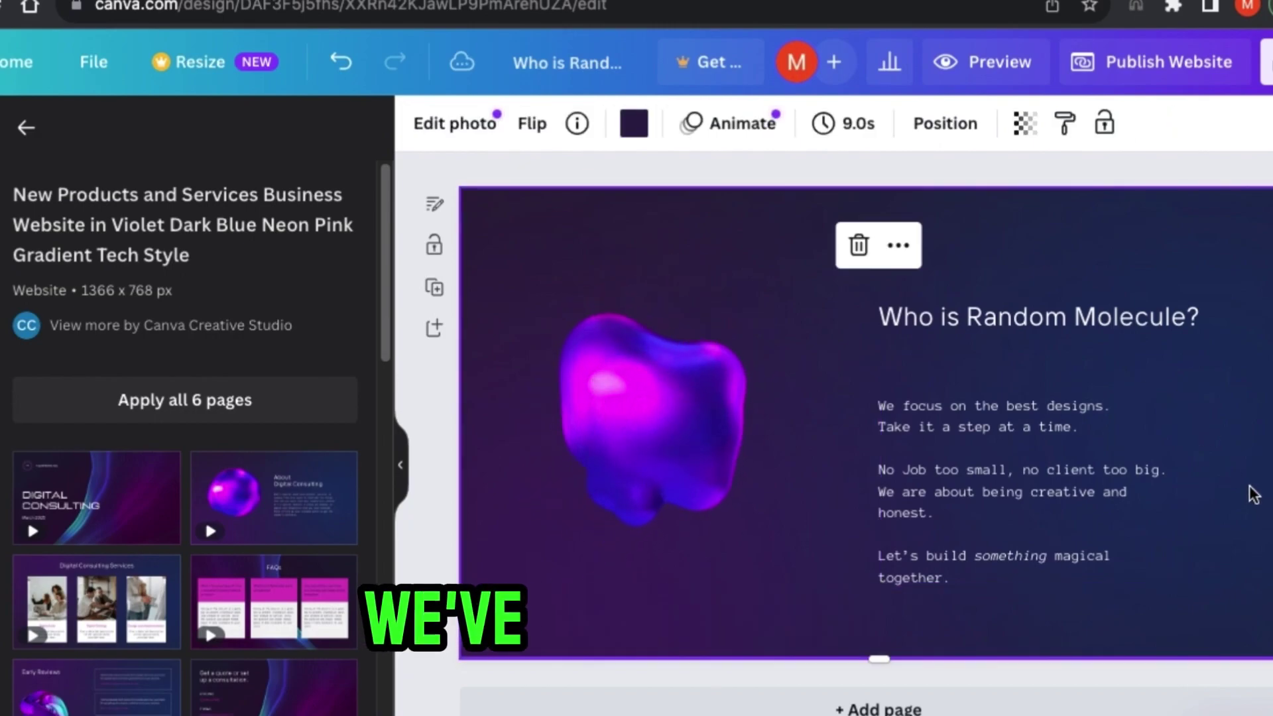
{"action": "left_click", "coordinate": [989, 62]}
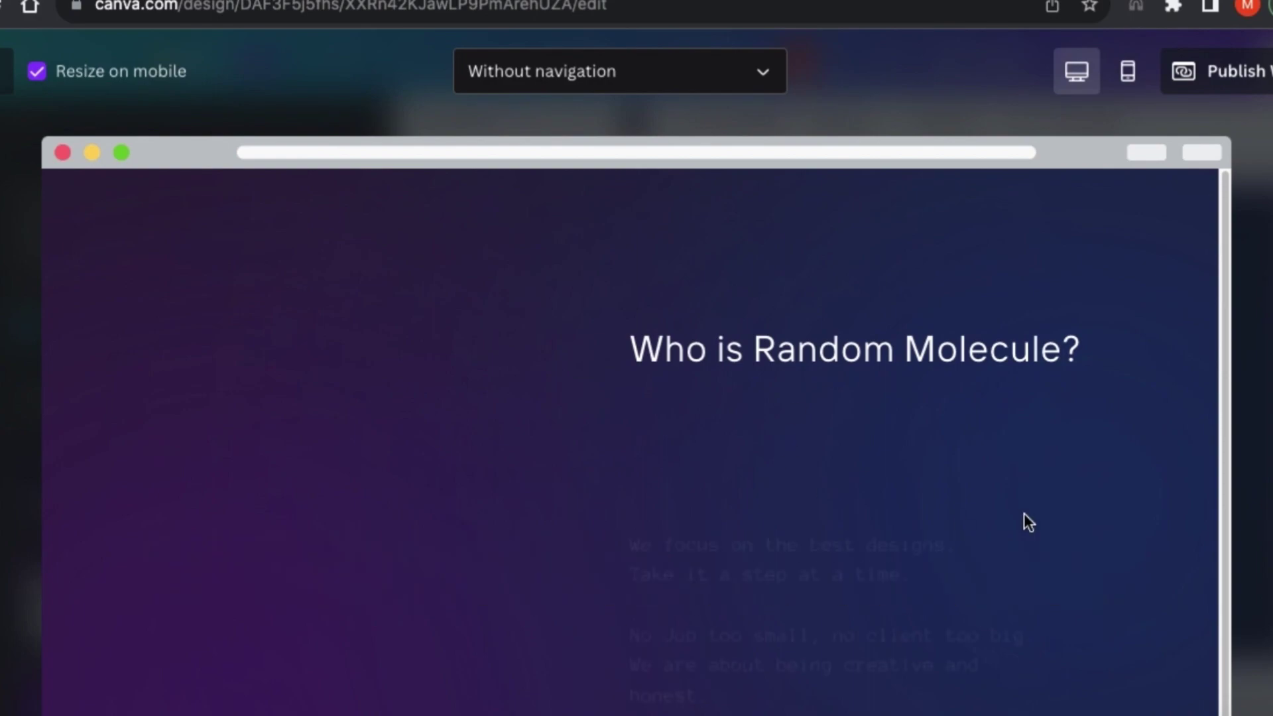
{"action": "key", "text": "Escape"}
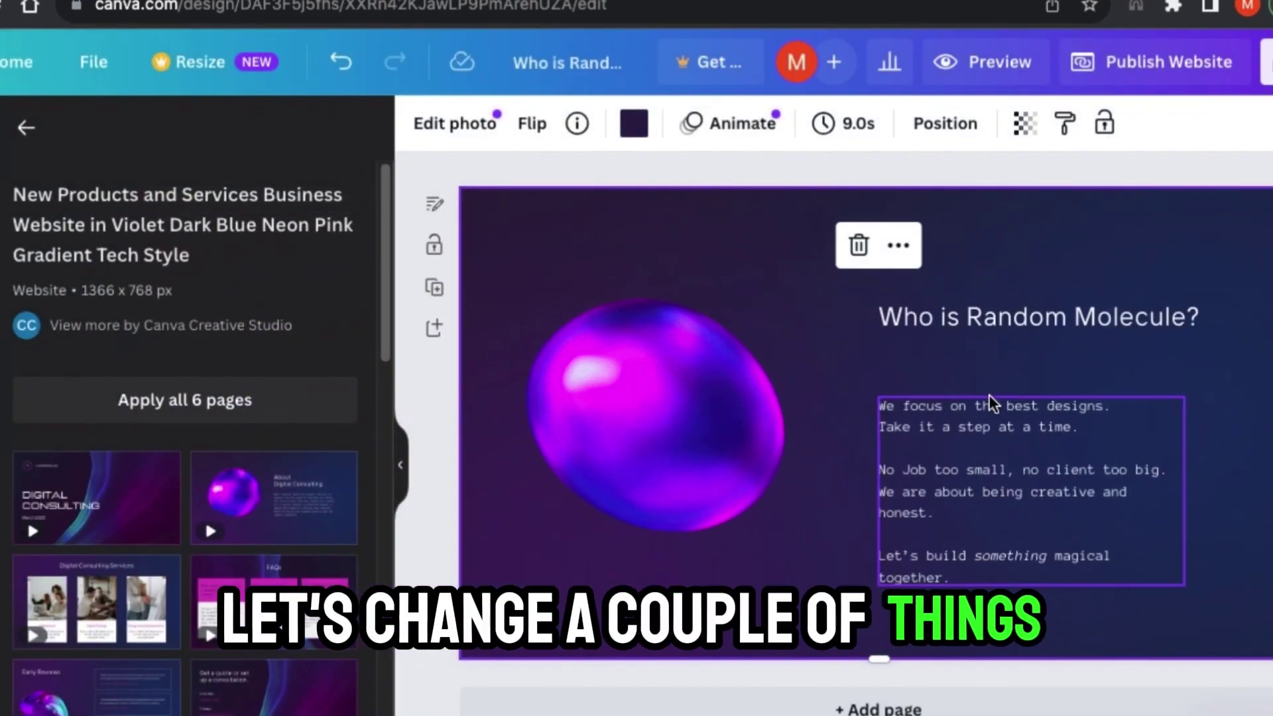
Change the font of the "Who is Random Molecule?" heading to Anonymous Pro
{"action": "double_click", "coordinate": [985, 322]}
{"action": "left_click", "coordinate": [580, 130]}
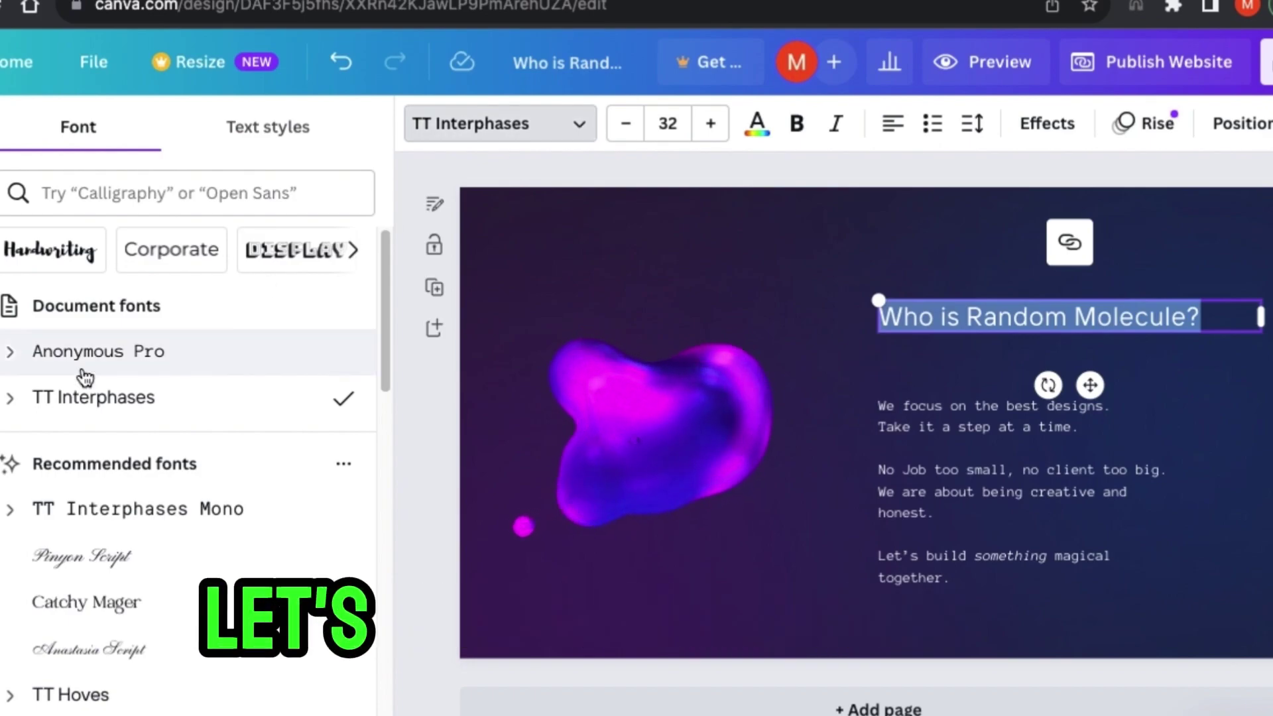
{"action": "left_click", "coordinate": [118, 353]}
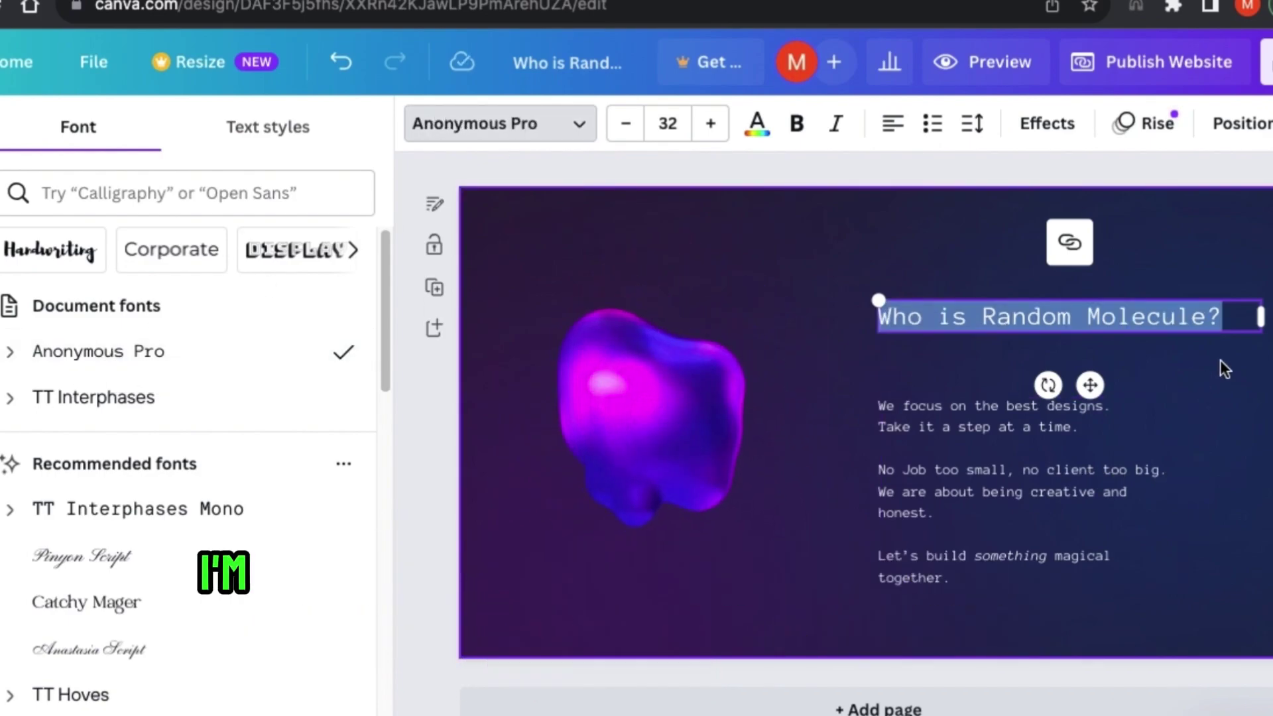
{"action": "left_click", "coordinate": [1161, 364]}
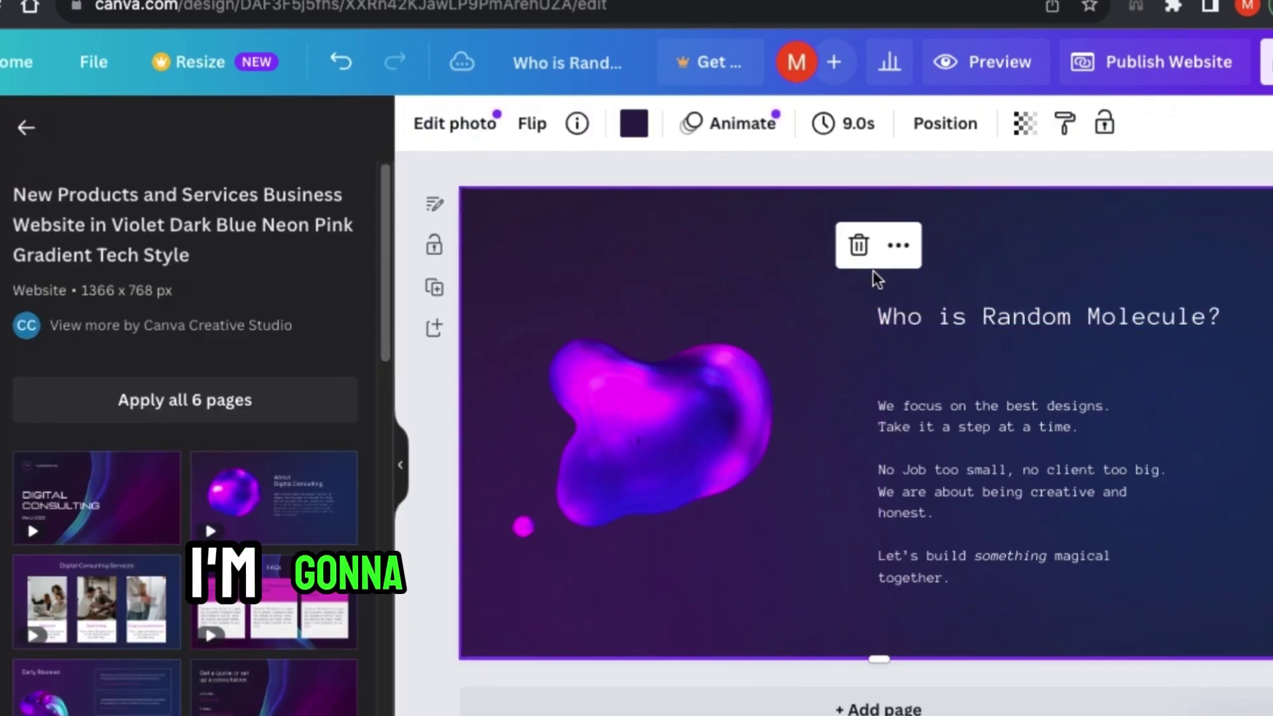
Start publishing the website to a free Canva domain with the subdomain "randommolecule"
{"action": "left_click", "coordinate": [1149, 66]}
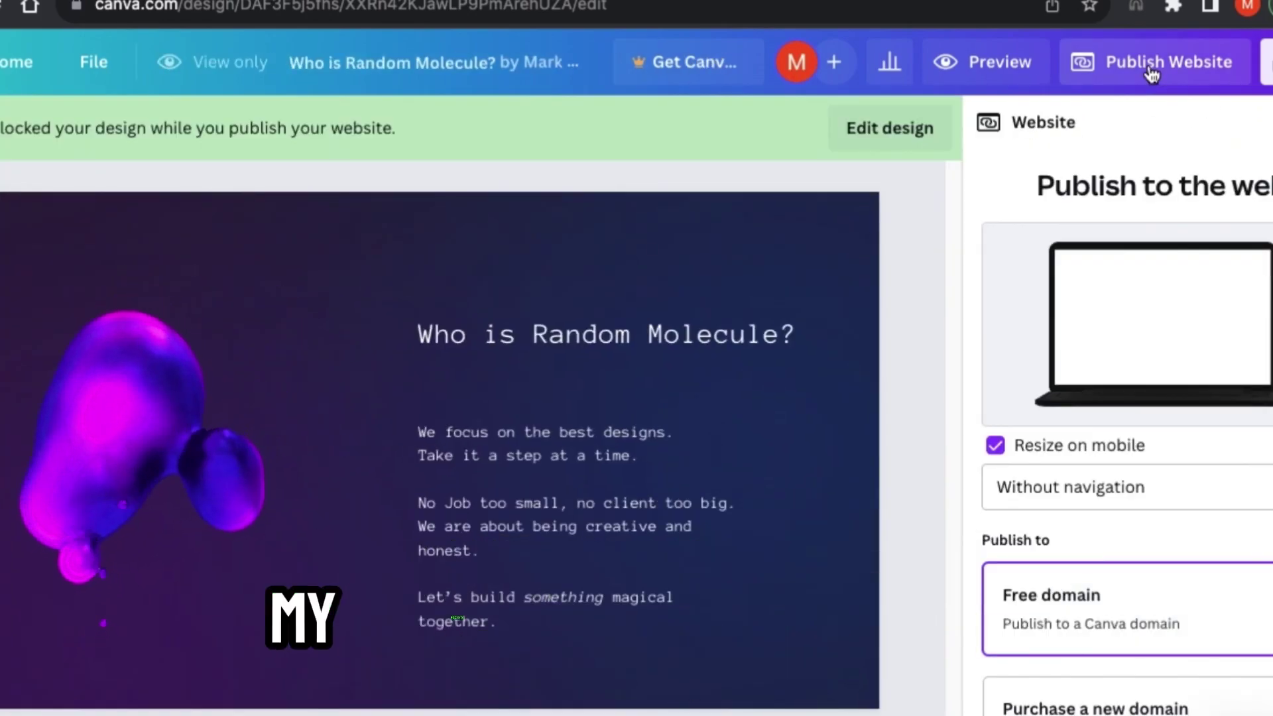
{"action": "scroll", "coordinate": [966, 232], "scroll_direction": "down", "scroll_amount": 2}
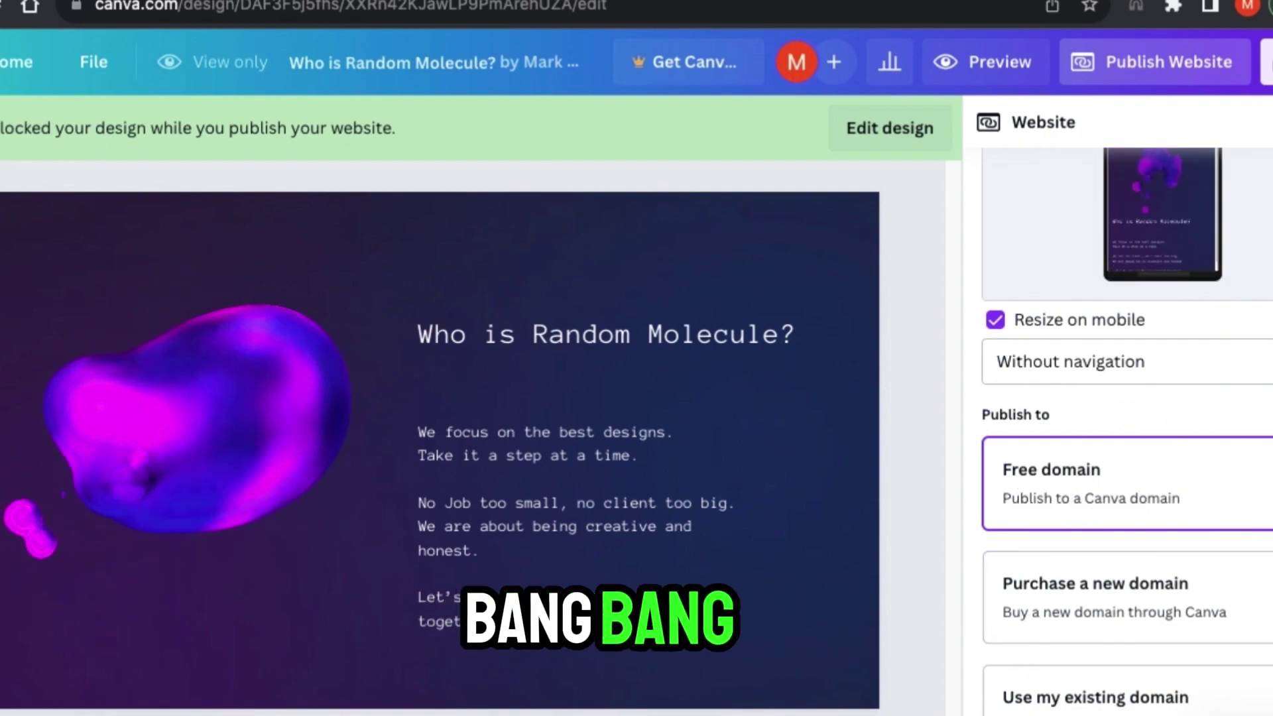
{"action": "left_click", "coordinate": [1131, 484]}
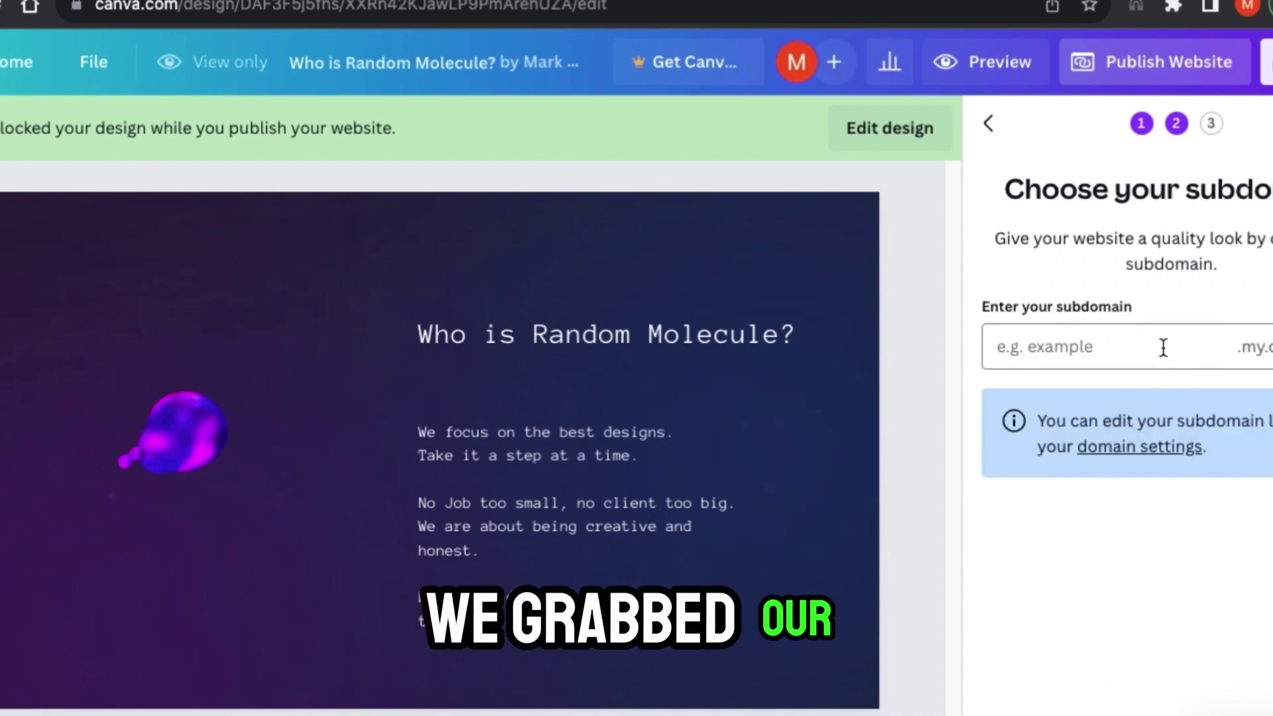
{"action": "left_click", "coordinate": [1062, 348]}
{"action": "type", "text": "randommolecule"}
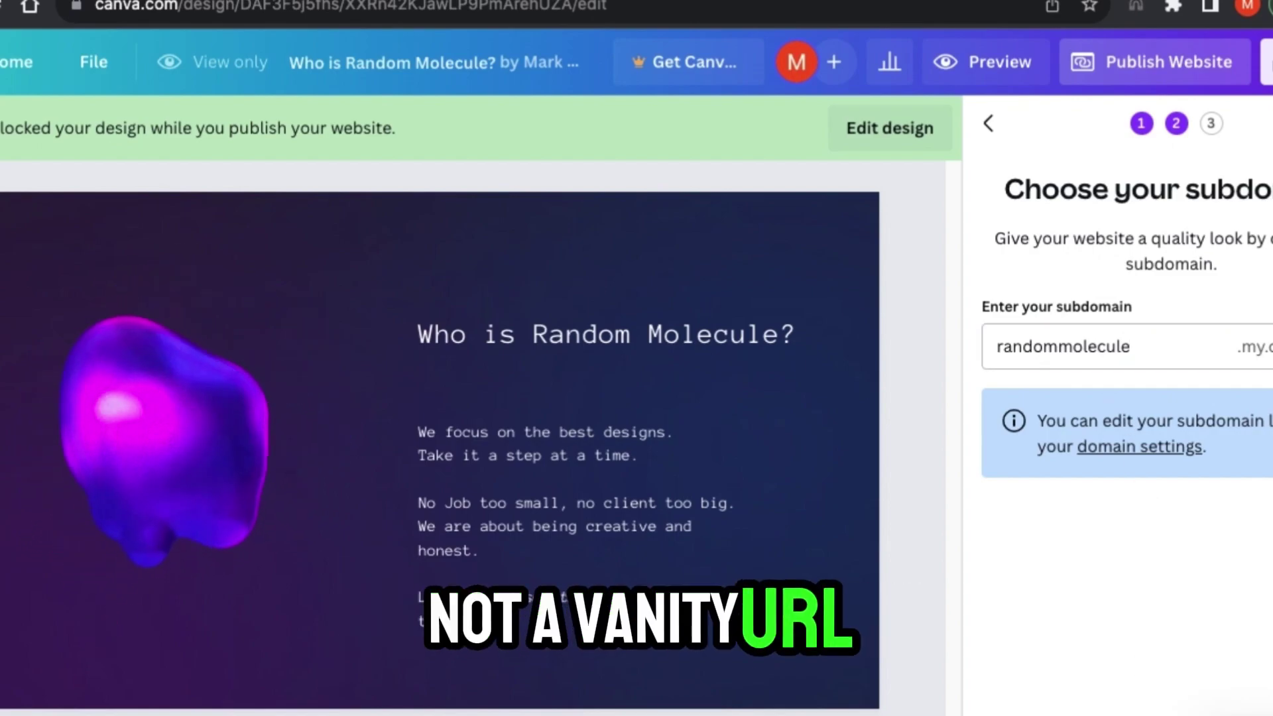
{"action": "key", "text": "Return"}
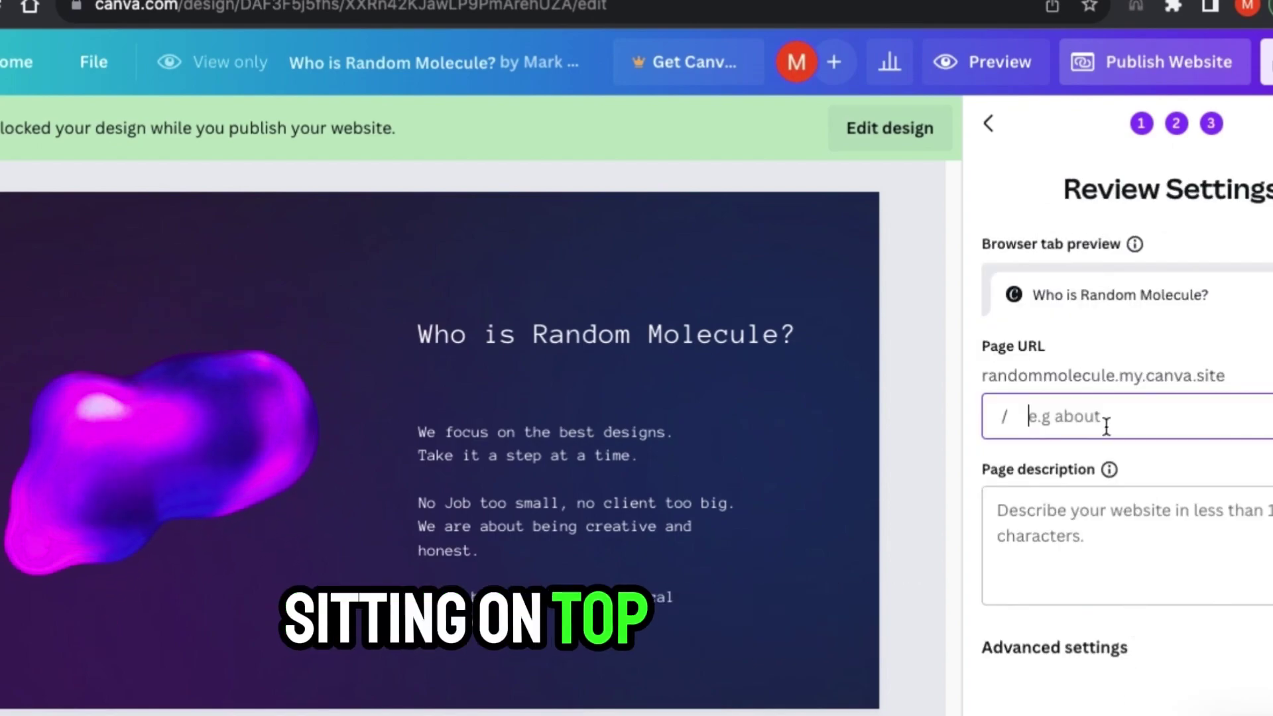
Set the page URL to "main" and fill the page description with the text copied from the page's body
{"action": "left_click", "coordinate": [1134, 514]}
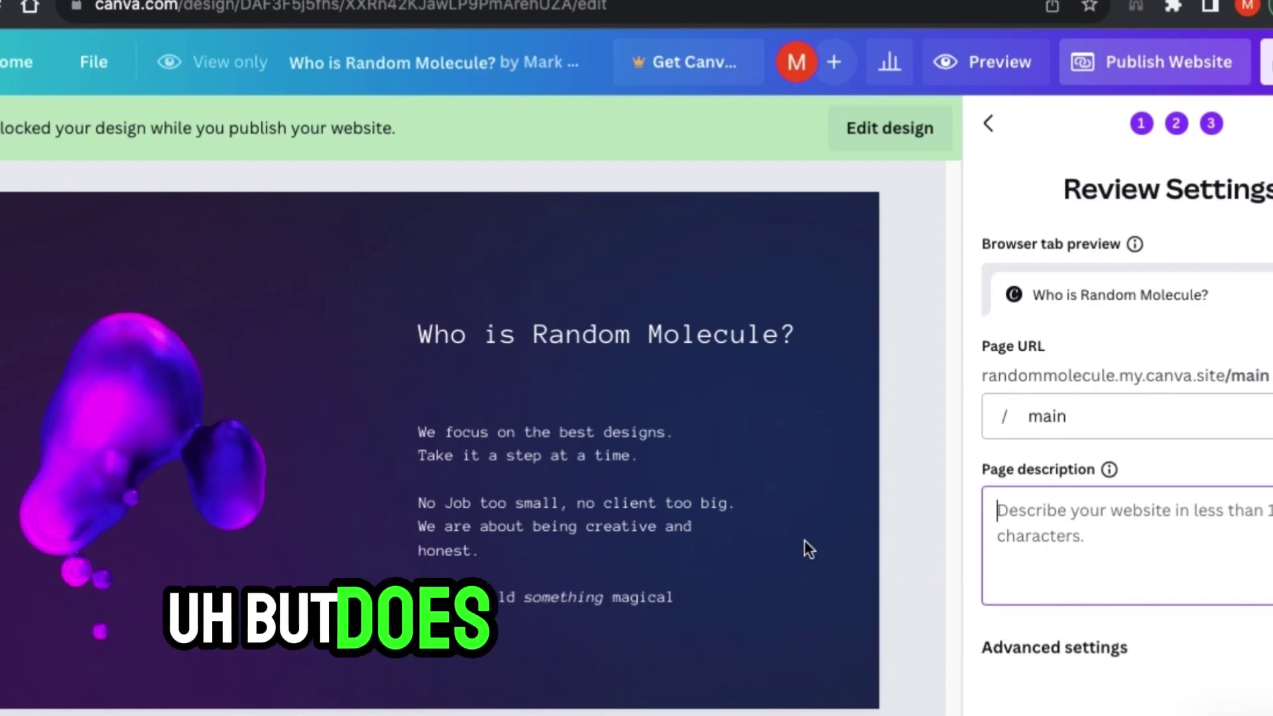
{"action": "triple_click", "coordinate": [489, 444]}
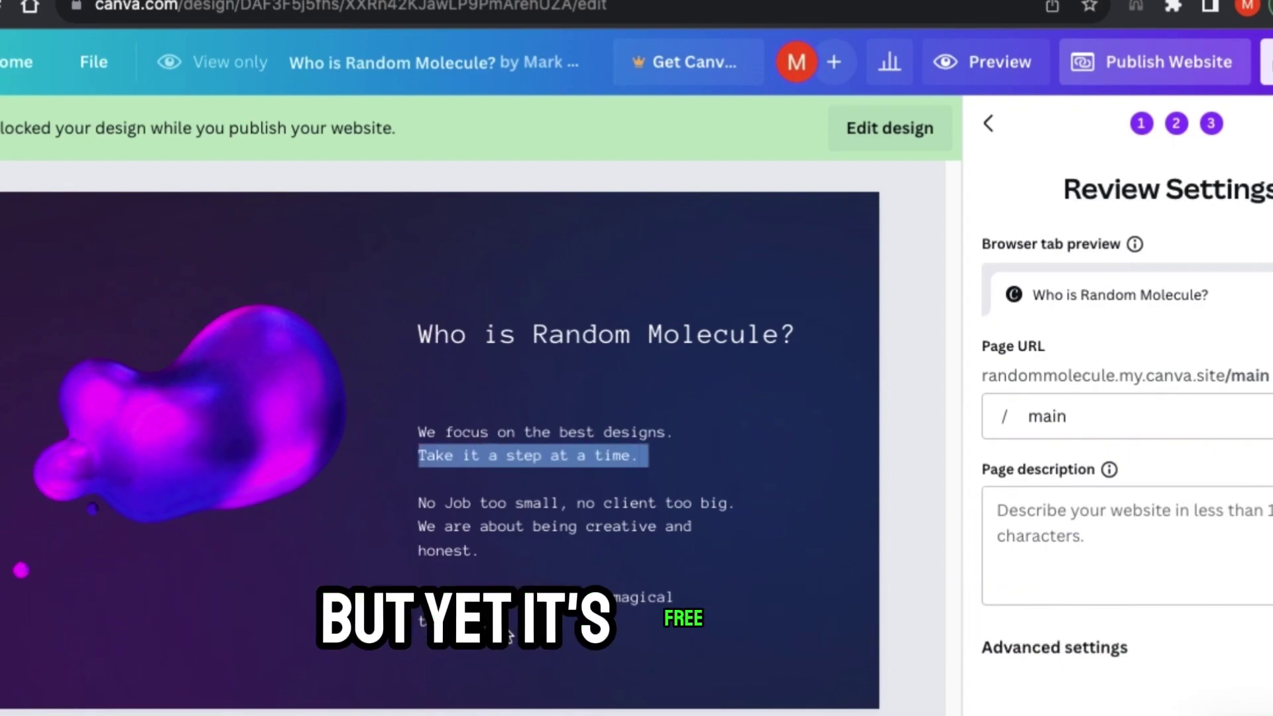
{"action": "left_click_drag", "start_coordinate": [683, 620], "coordinate": [422, 430]}
{"action": "key", "text": "ctrl+c"}
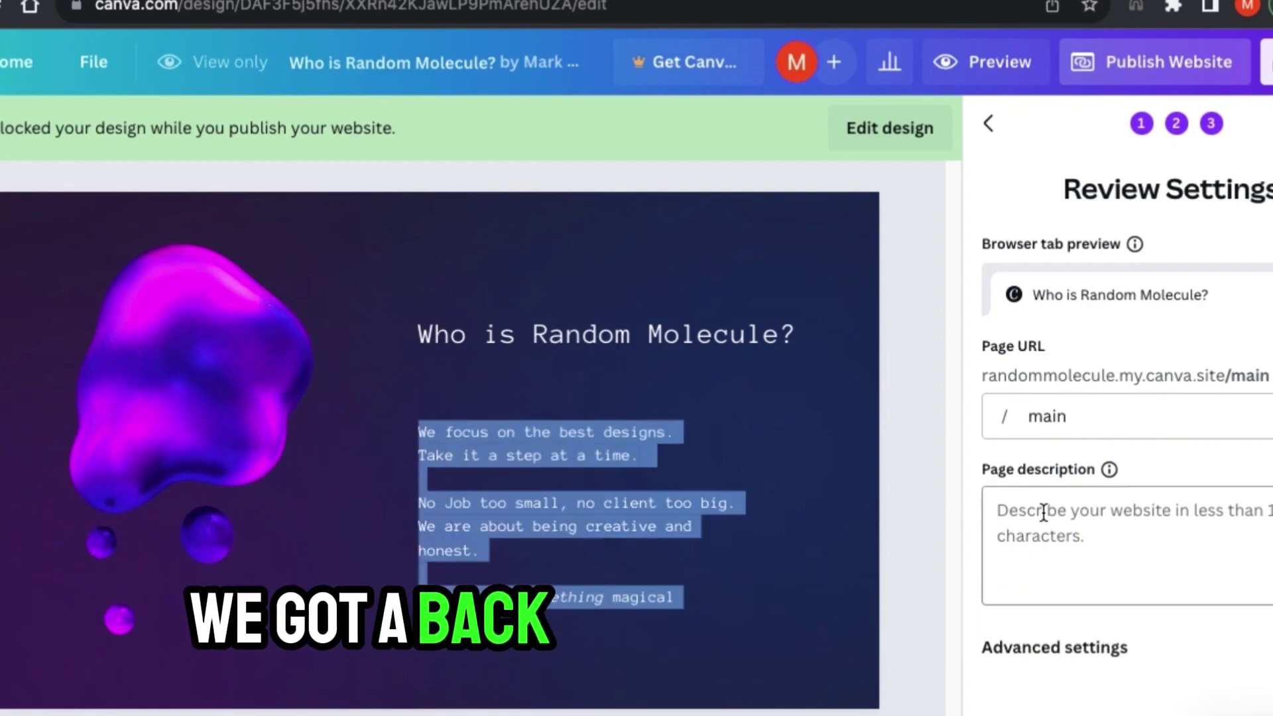
{"action": "left_click", "coordinate": [1043, 512]}
{"action": "key", "text": "ctrl+v"}
{"action": "scroll", "coordinate": [1043, 531], "scroll_direction": "up", "scroll_amount": 2}
{"action": "scroll", "coordinate": [1046, 540], "scroll_direction": "down", "scroll_amount": 2}
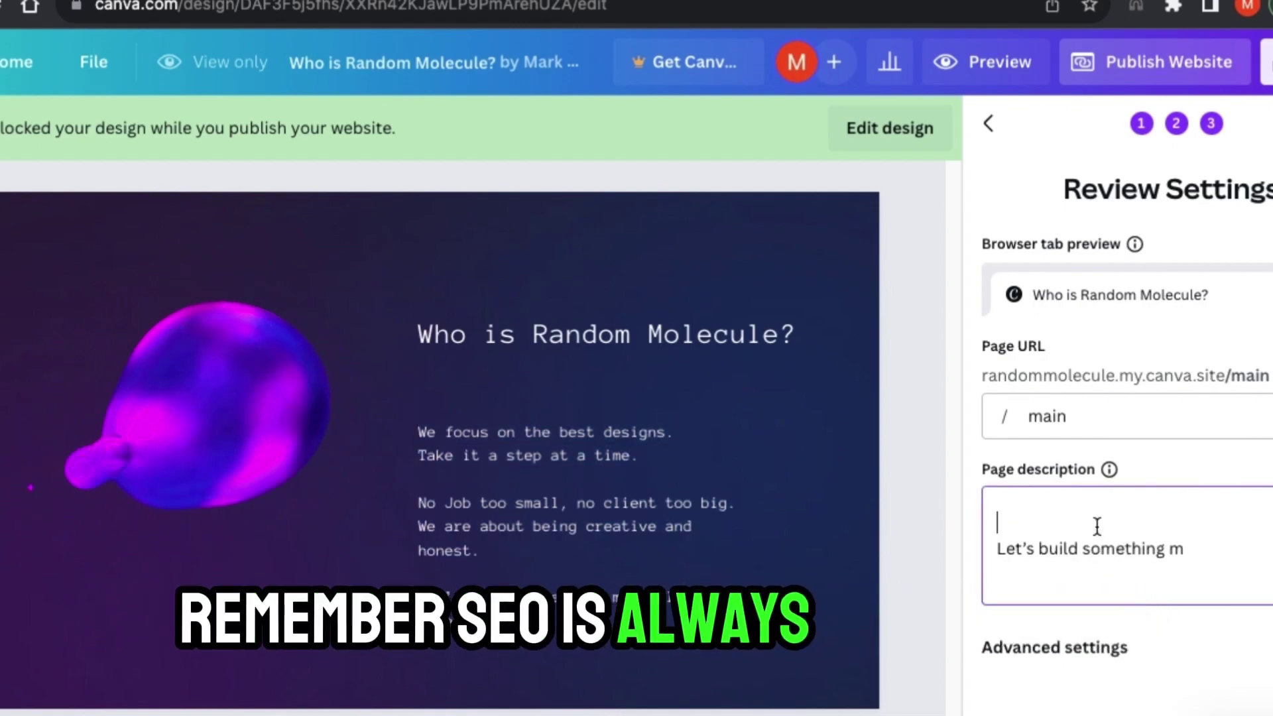
{"action": "scroll", "coordinate": [1098, 530], "scroll_direction": "up", "scroll_amount": 3}
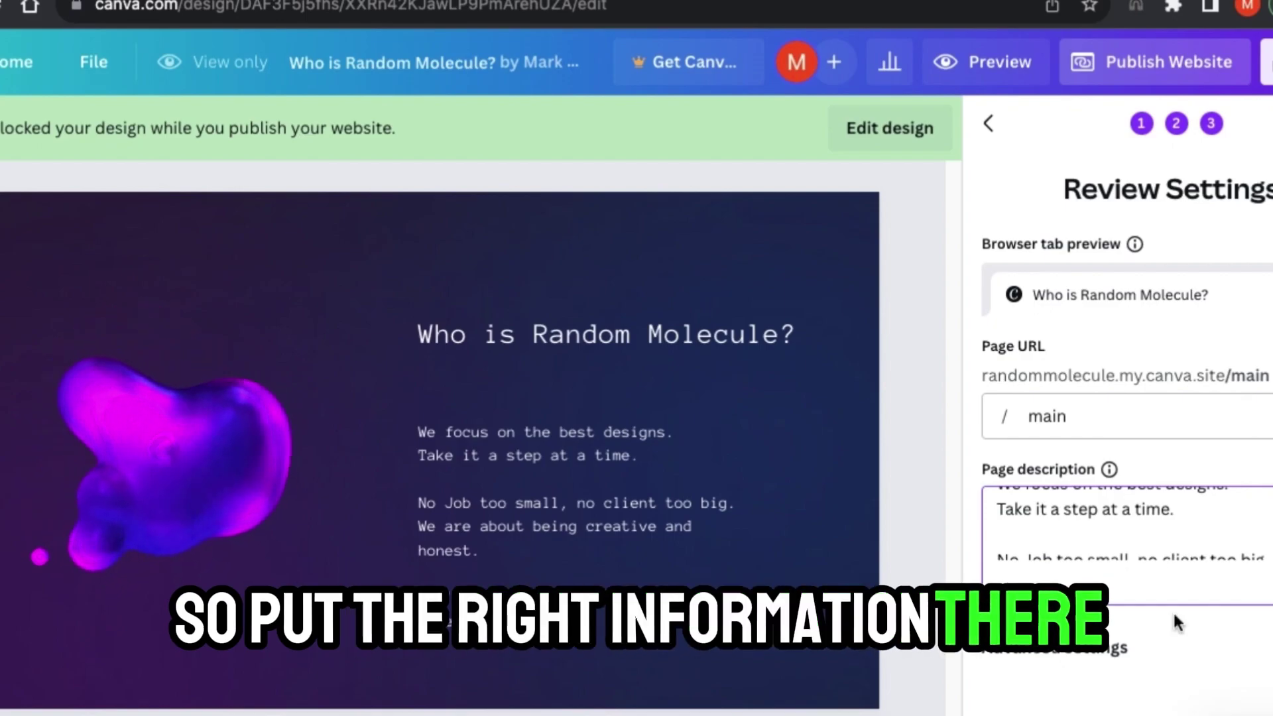
Publish the website and open the live page
{"action": "scroll", "coordinate": [1186, 577], "scroll_direction": "down", "scroll_amount": 2}
{"action": "scroll", "coordinate": [1187, 647], "scroll_direction": "down", "scroll_amount": 5}
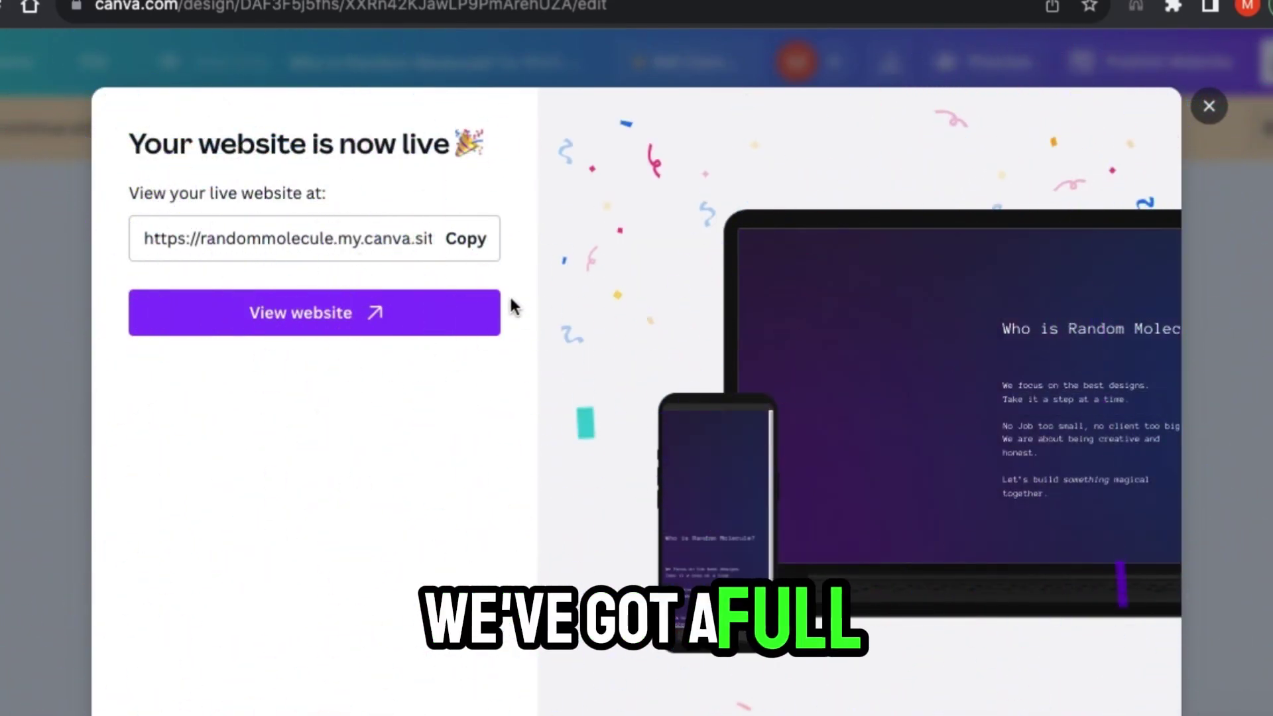
{"action": "left_click", "coordinate": [415, 312]}
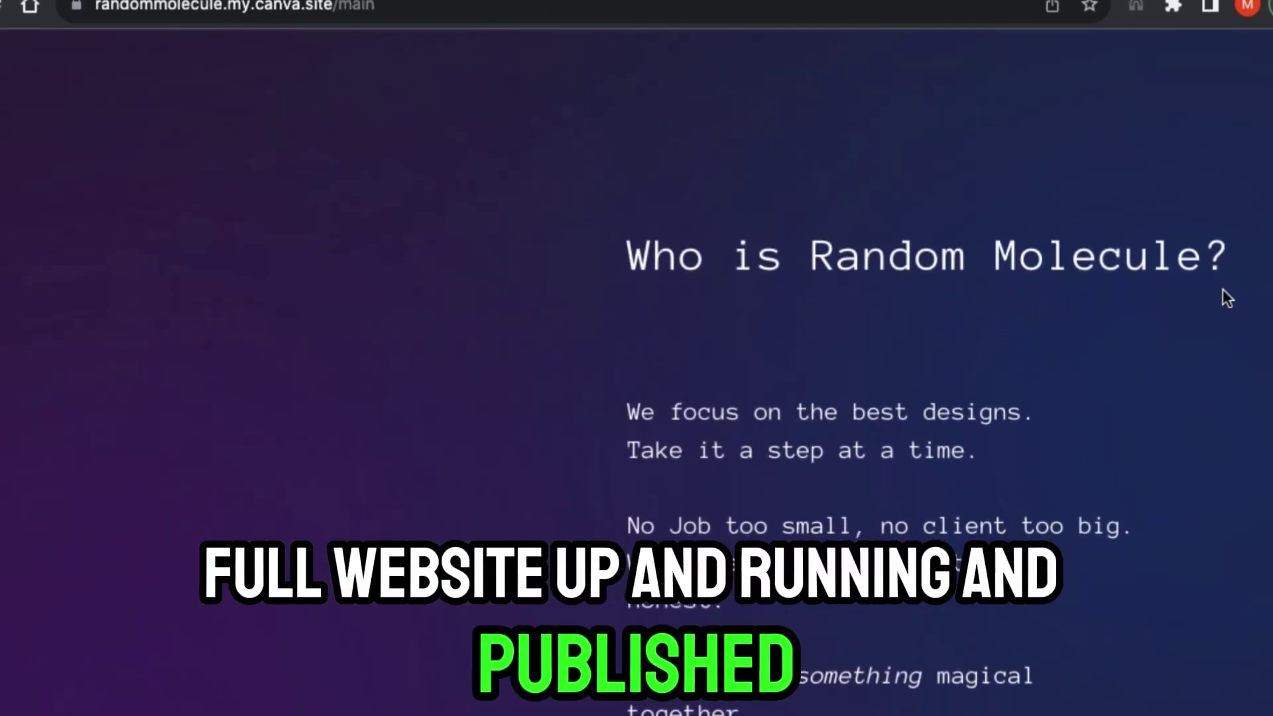